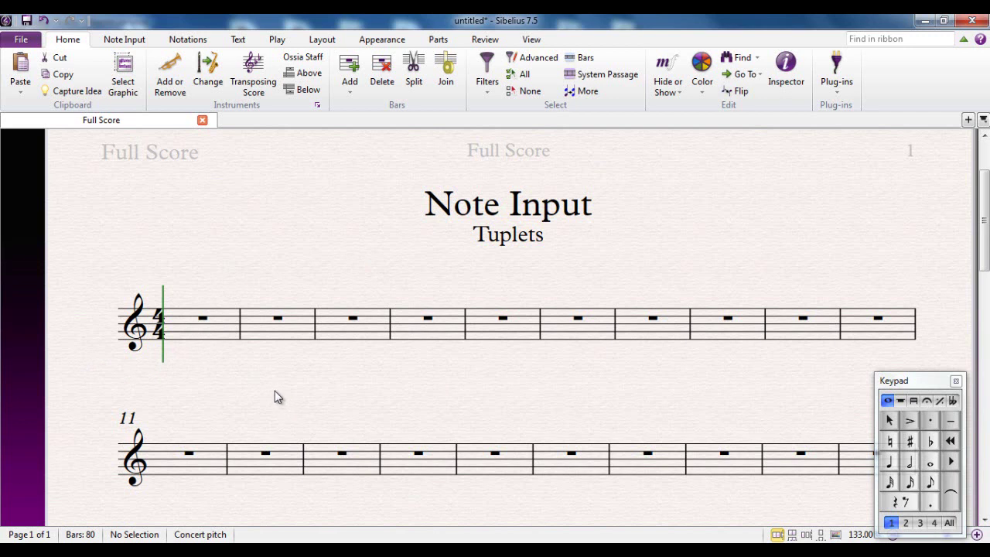
Fill bar 1 with crotchets G4, A4, G4, A4
{"action": "left_click", "coordinate": [891, 462]}
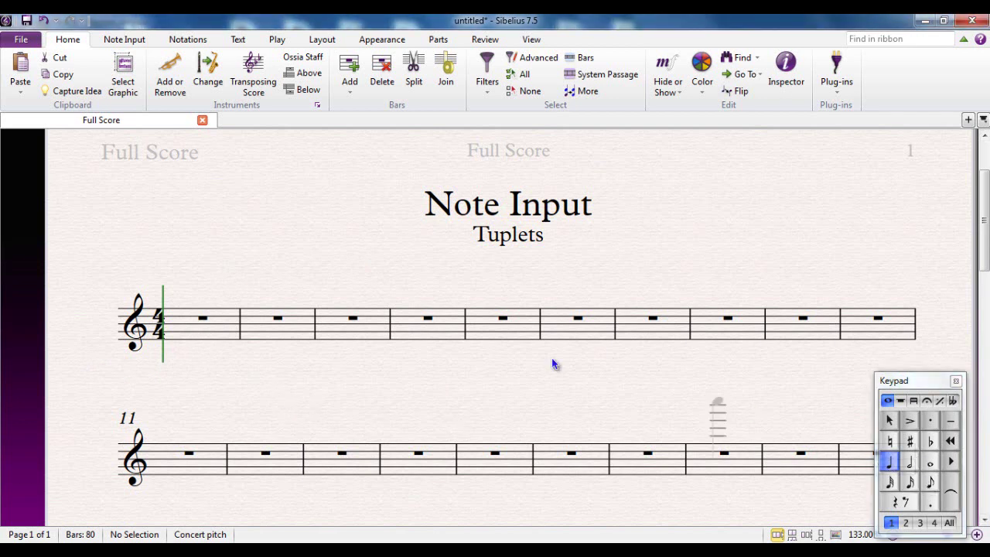
{"action": "left_click", "coordinate": [173, 334]}
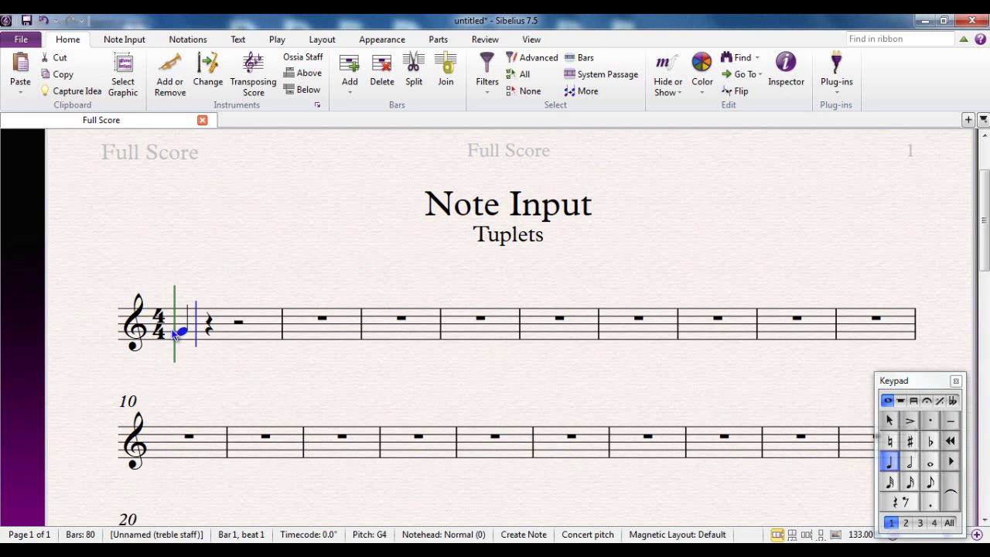
{"action": "left_click", "coordinate": [203, 328]}
{"action": "left_click", "coordinate": [236, 333]}
{"action": "left_click", "coordinate": [266, 329]}
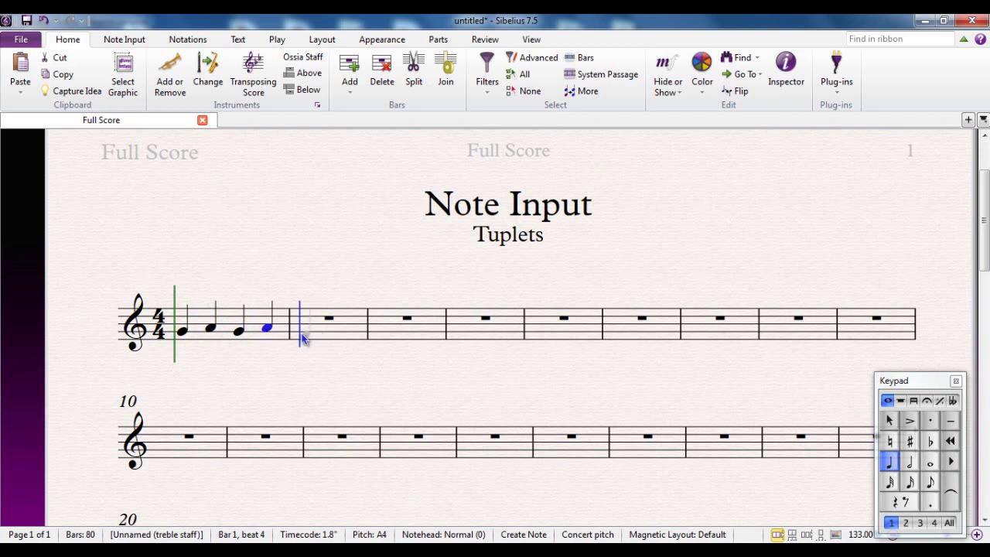
Enter a G-A-B crotchet triplet in bar 2, followed by A4 and G4 crotchets
{"action": "left_click", "coordinate": [301, 332]}
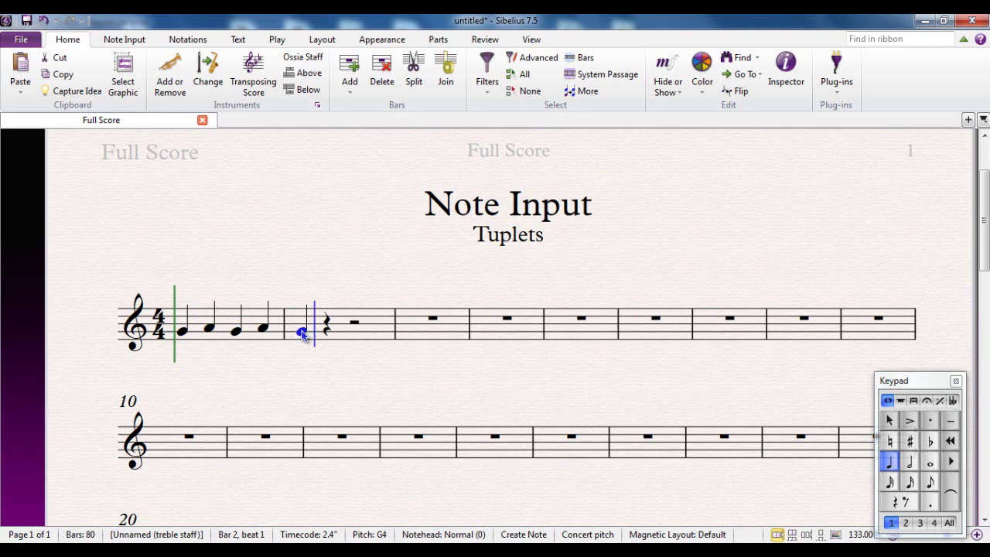
{"action": "key", "text": "ctrl+3"}
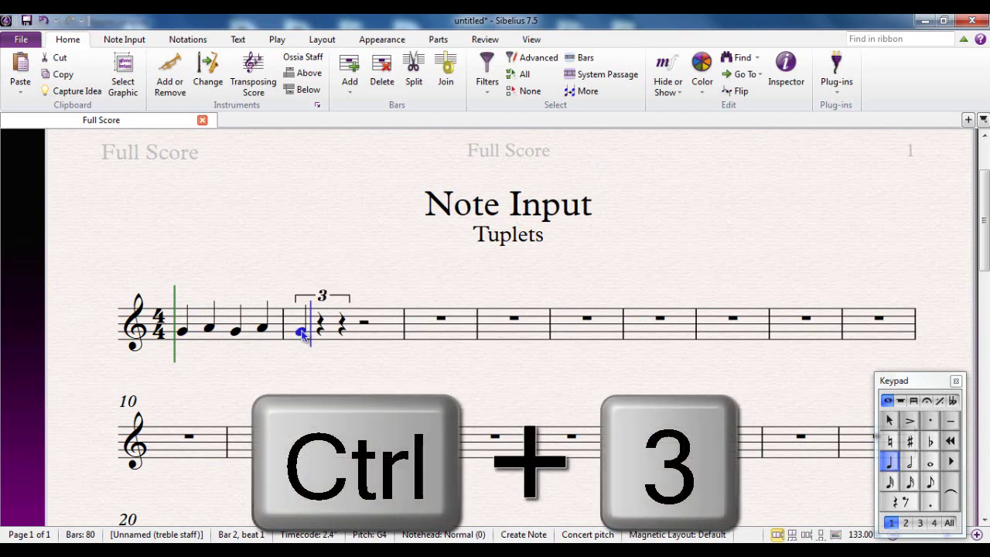
{"action": "left_click", "coordinate": [321, 328]}
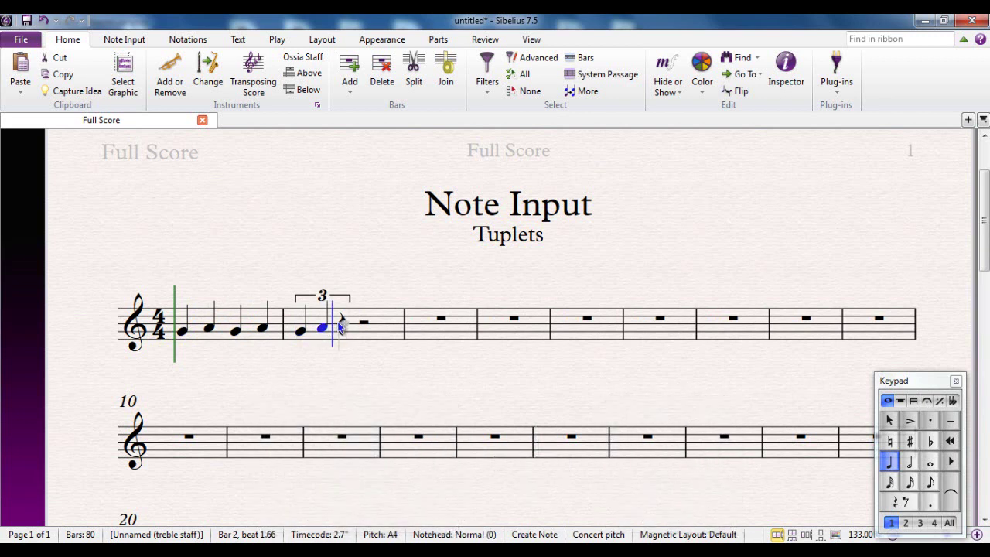
{"action": "left_click", "coordinate": [341, 326]}
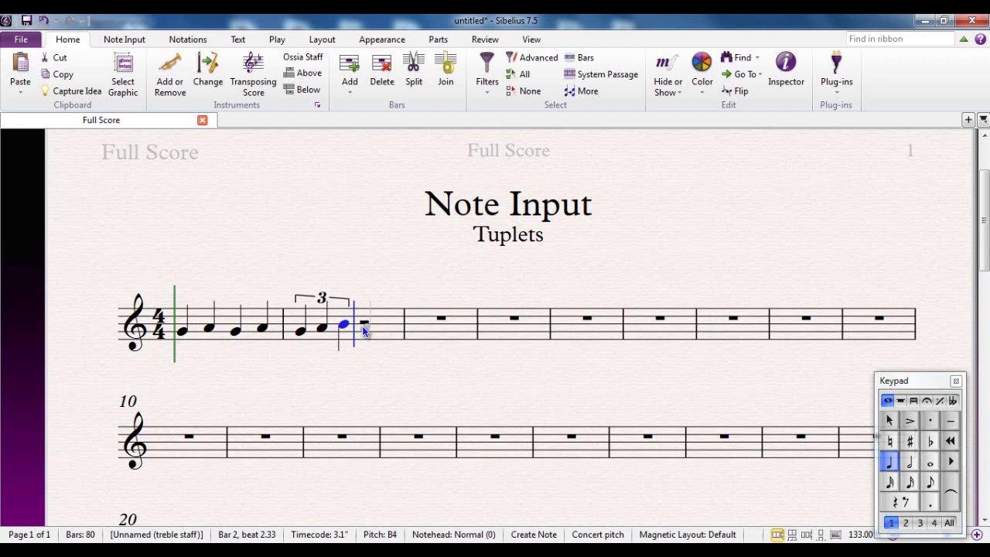
{"action": "left_click", "coordinate": [362, 325]}
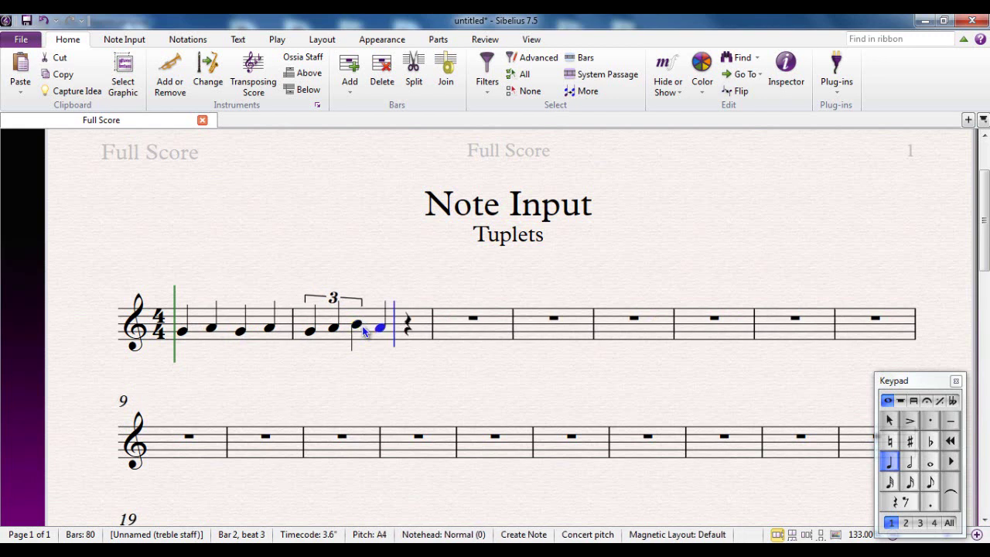
{"action": "left_click", "coordinate": [406, 331]}
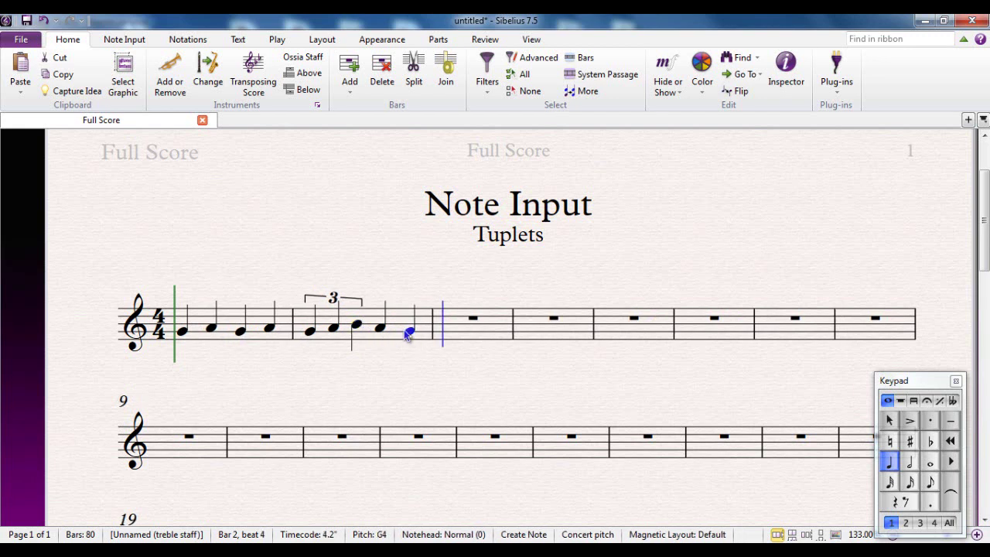
Enter a quaver triplet of G4, A4 and B4 on beat 1 of bar 3
{"action": "left_click", "coordinate": [930, 482]}
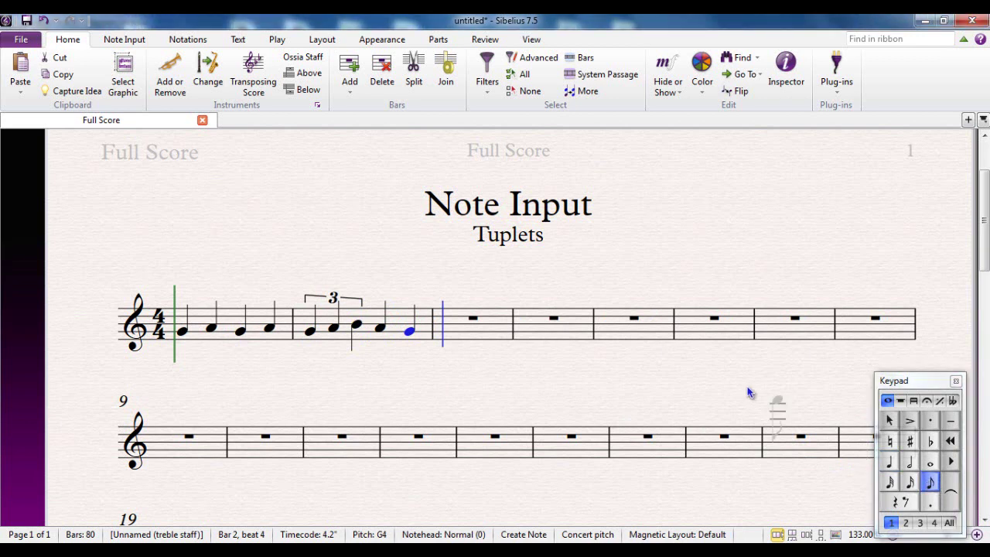
{"action": "left_click", "coordinate": [448, 334]}
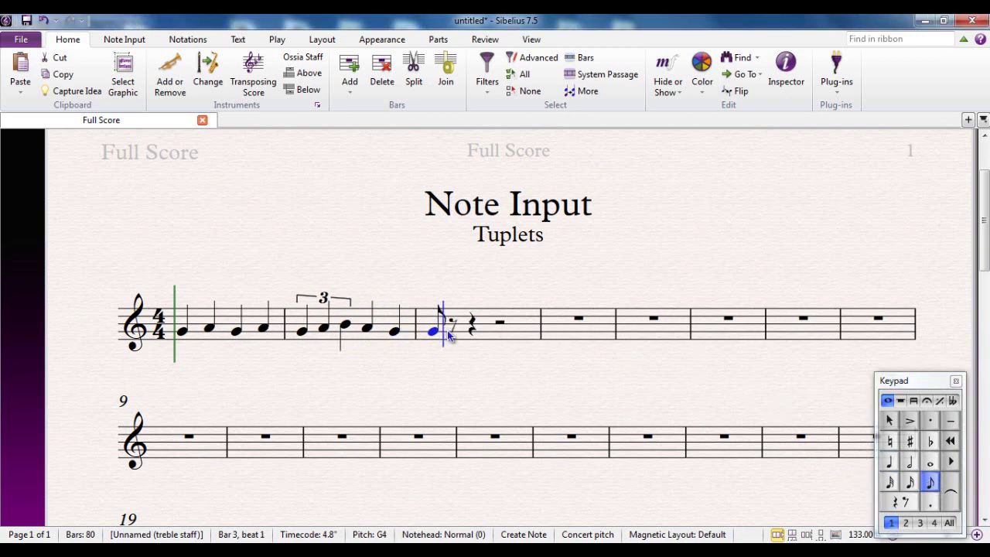
{"action": "key", "text": "ctrl+3"}
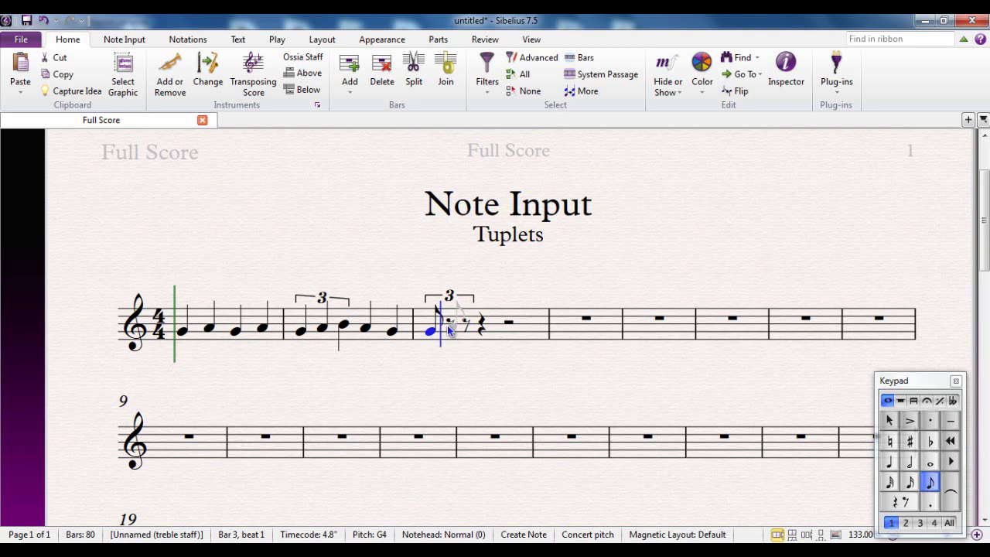
{"action": "left_click", "coordinate": [451, 328]}
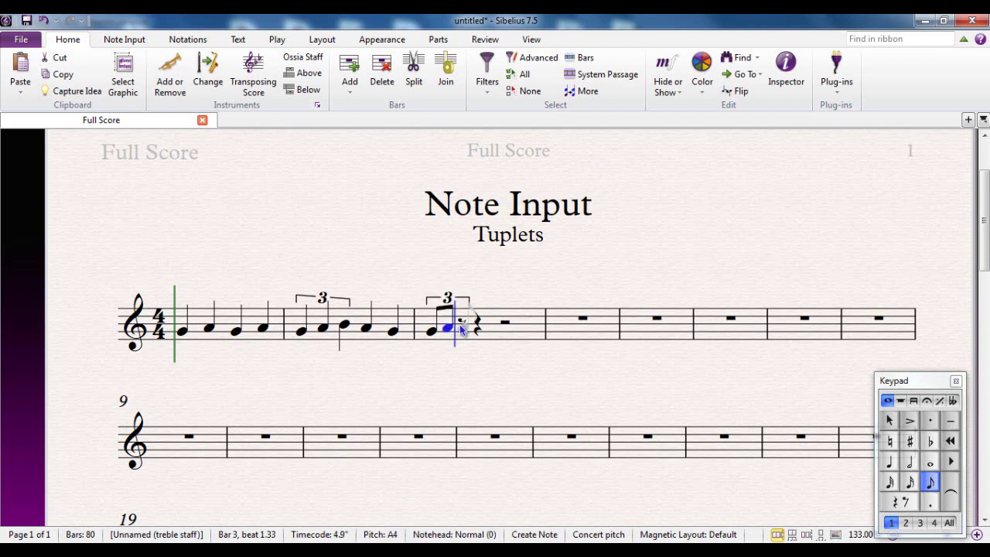
{"action": "left_click", "coordinate": [462, 326]}
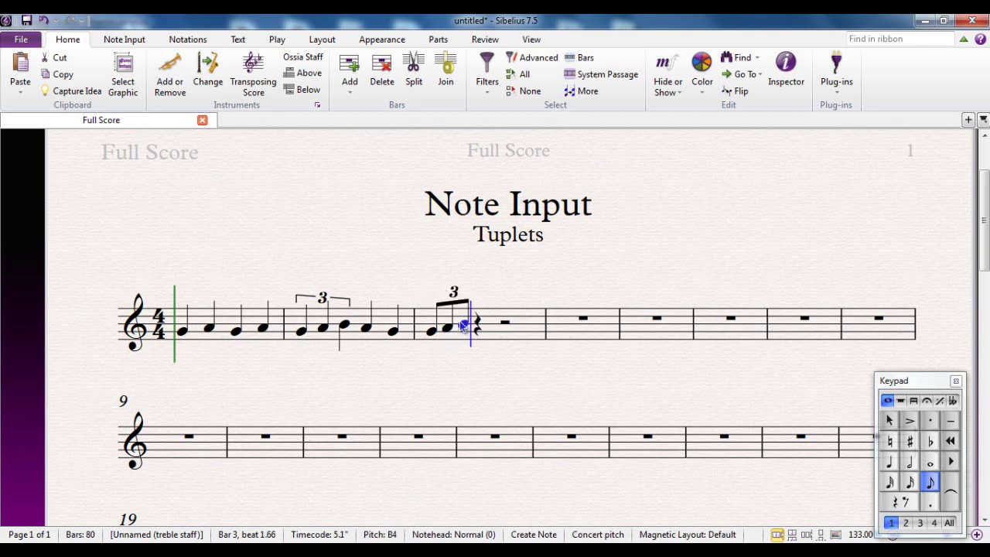
{"action": "left_click", "coordinate": [911, 482]}
Add a semiquaver quintuplet C5, B4, A4, G4, F4 on beat 2 of bar 3
{"action": "left_click", "coordinate": [477, 322]}
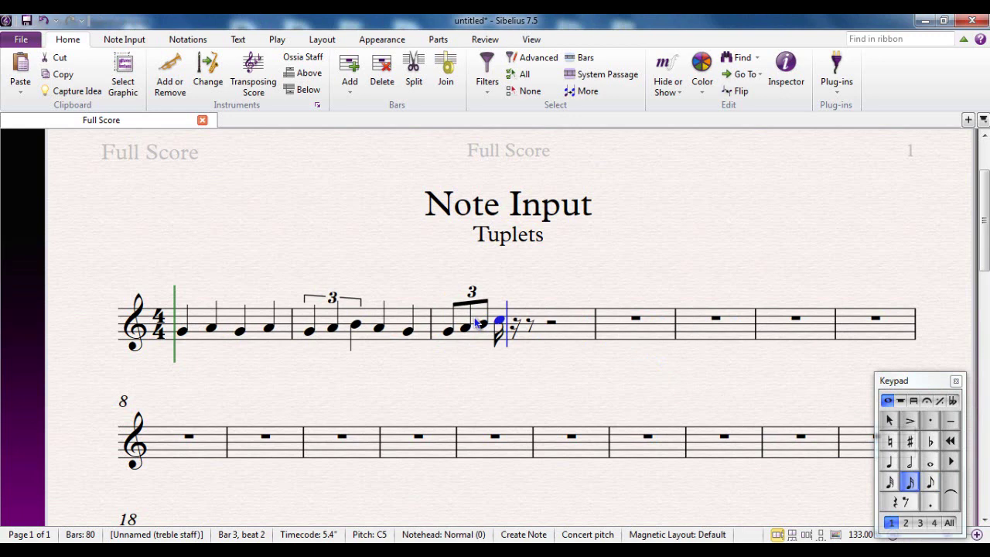
{"action": "key", "text": "ctrl+5"}
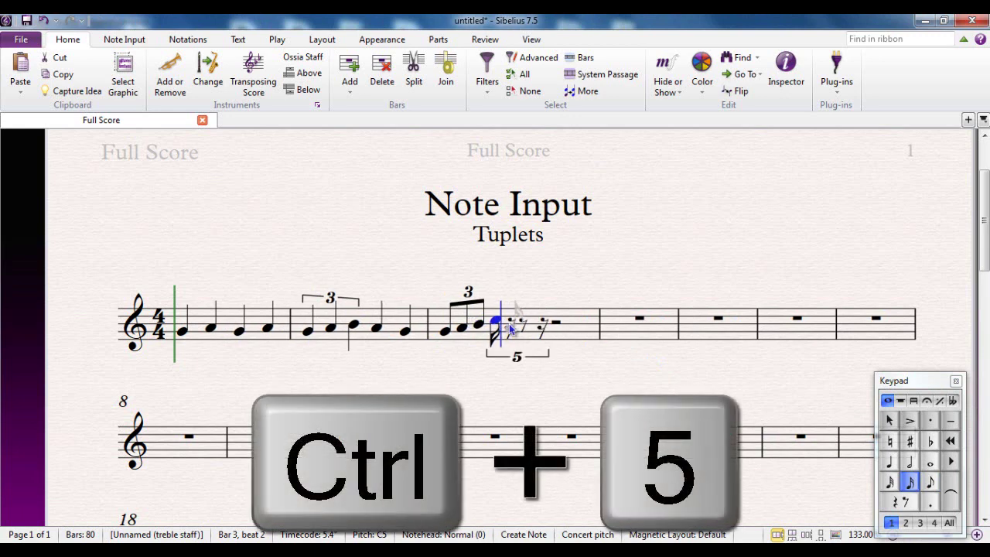
{"action": "left_click", "coordinate": [511, 324]}
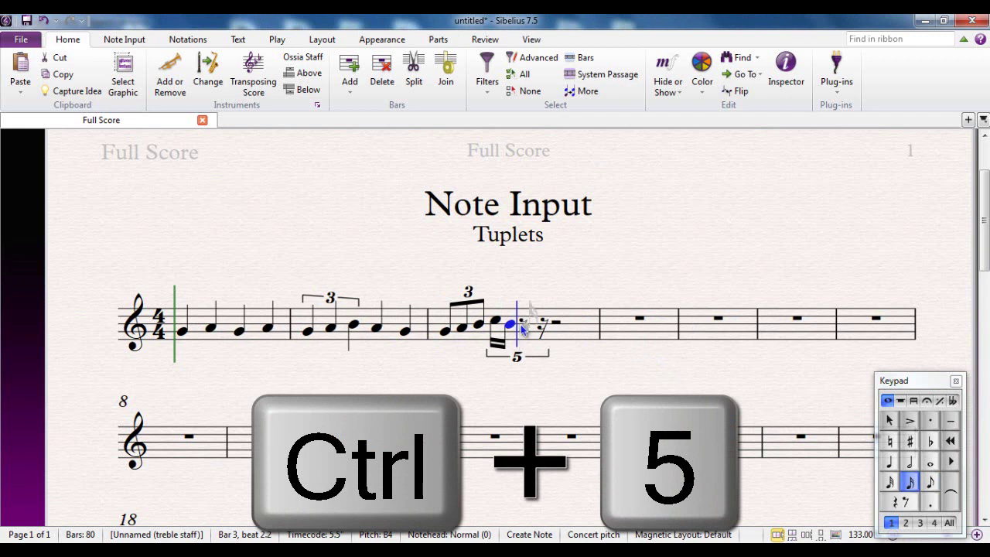
{"action": "left_click", "coordinate": [520, 324]}
{"action": "left_click", "coordinate": [531, 330]}
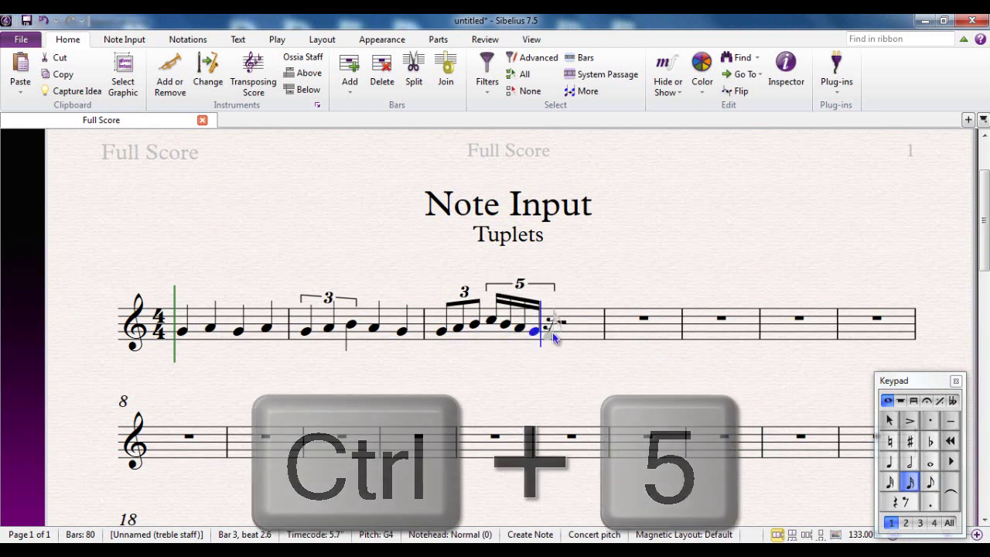
{"action": "left_click", "coordinate": [550, 333]}
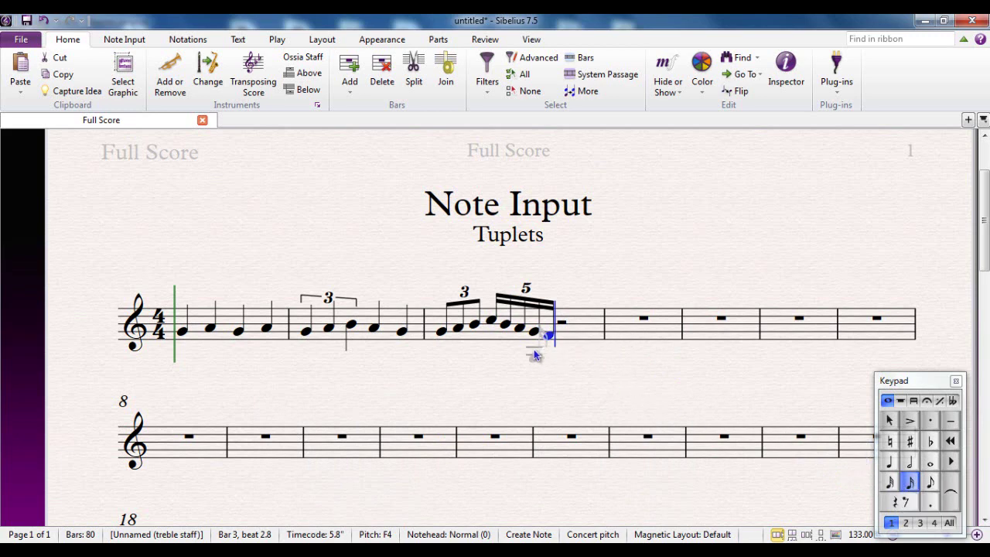
Enter a rising D4–C5 septuplet on beat 3, then end bar 3 with a D5 crotchet
{"action": "key", "text": "d"}
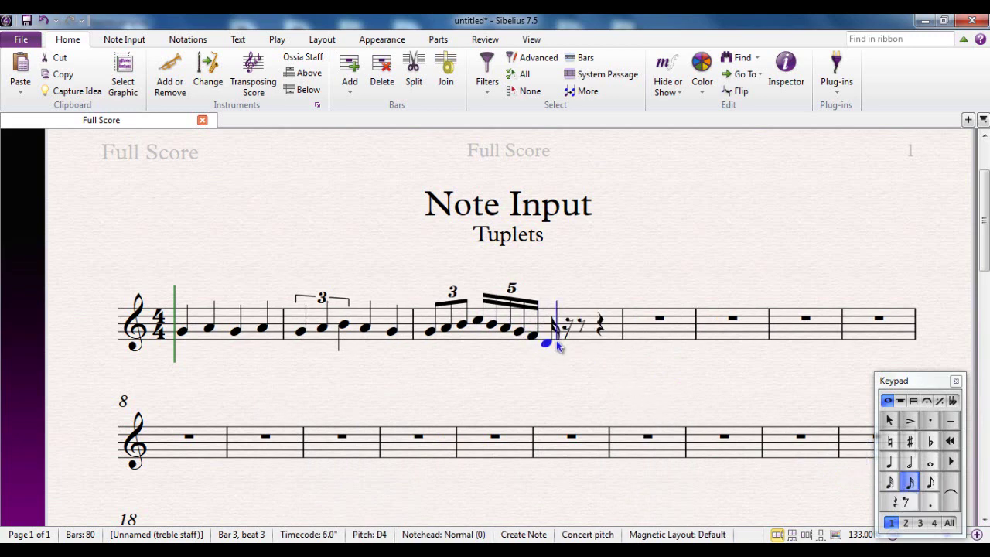
{"action": "key", "text": "ctrl+7"}
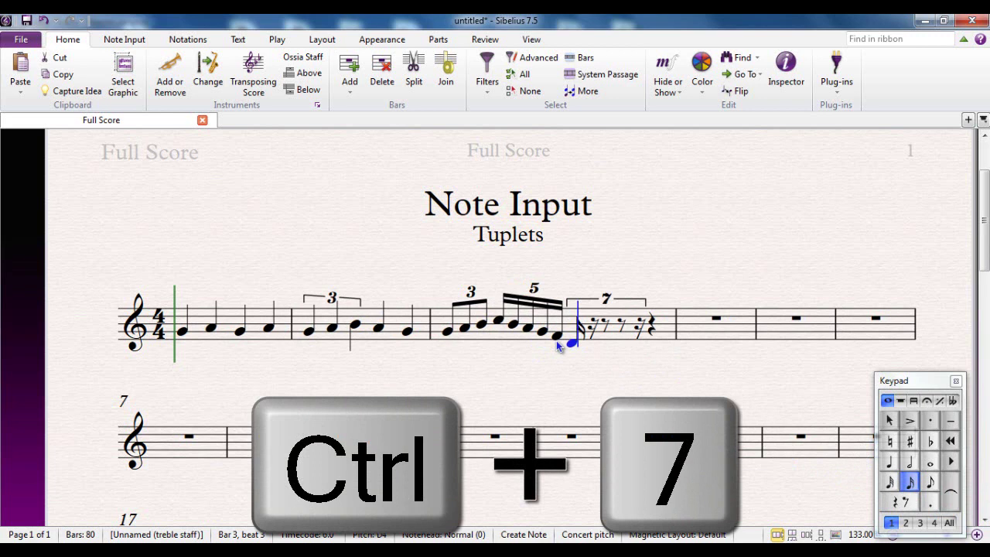
{"action": "key", "text": "e"}
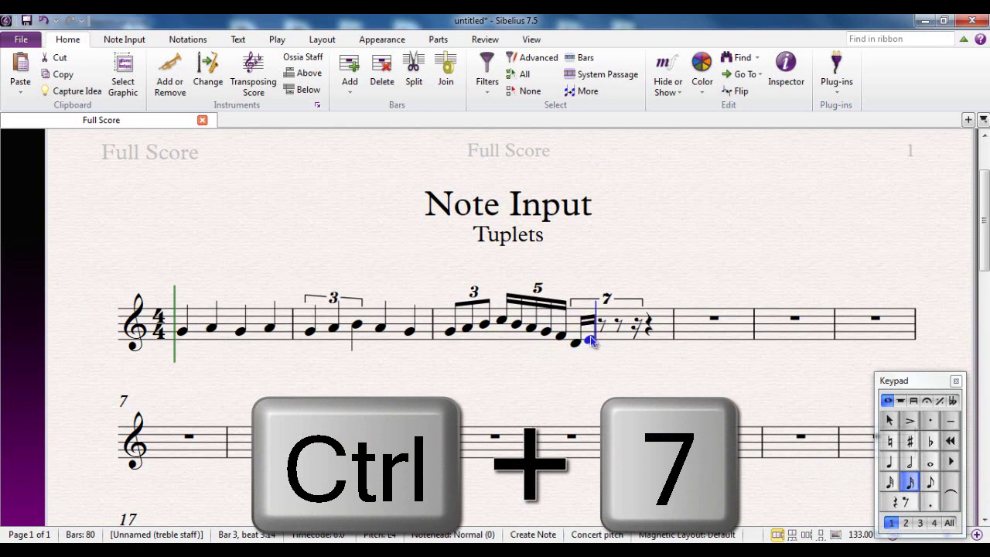
{"action": "key", "text": "f"}
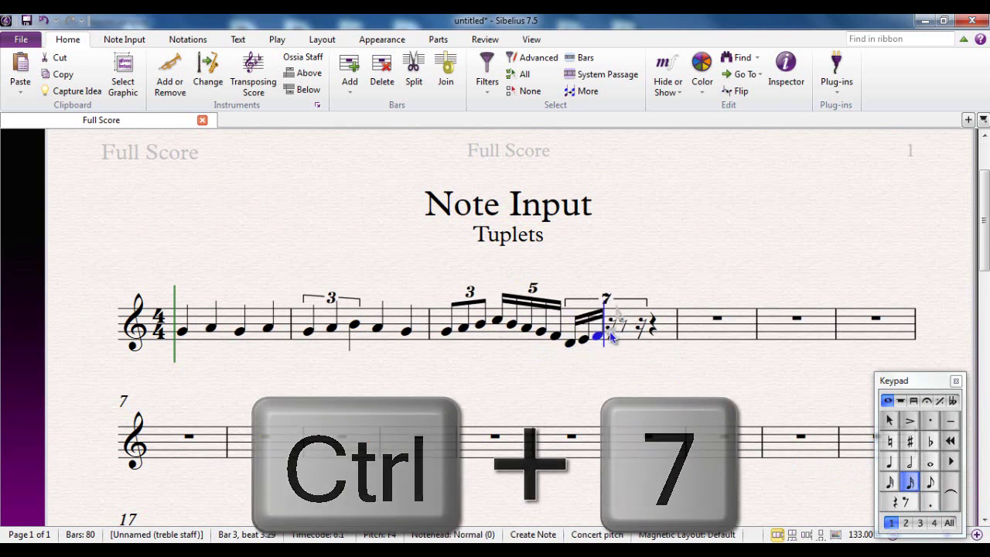
{"action": "key", "text": "g"}
{"action": "key", "text": "a"}
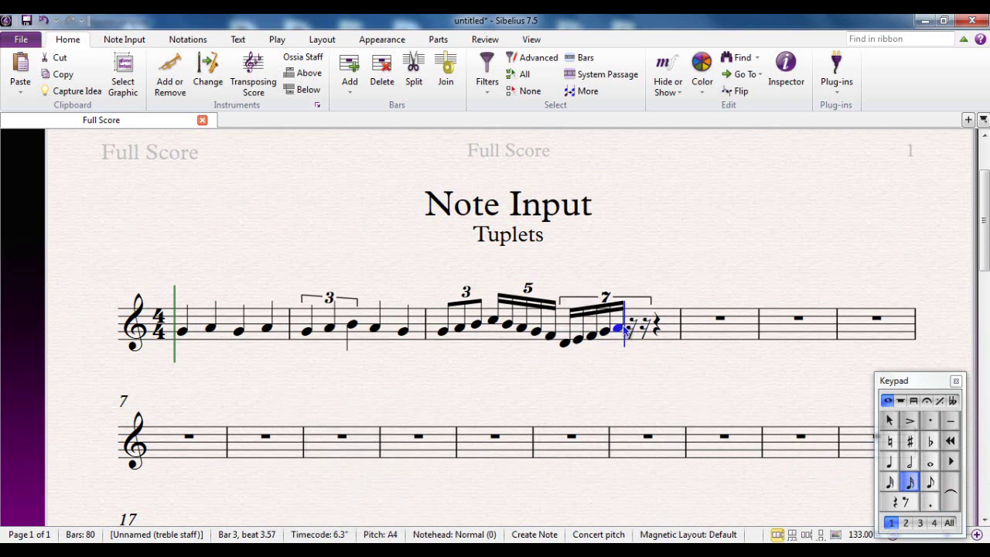
{"action": "key", "text": "b"}
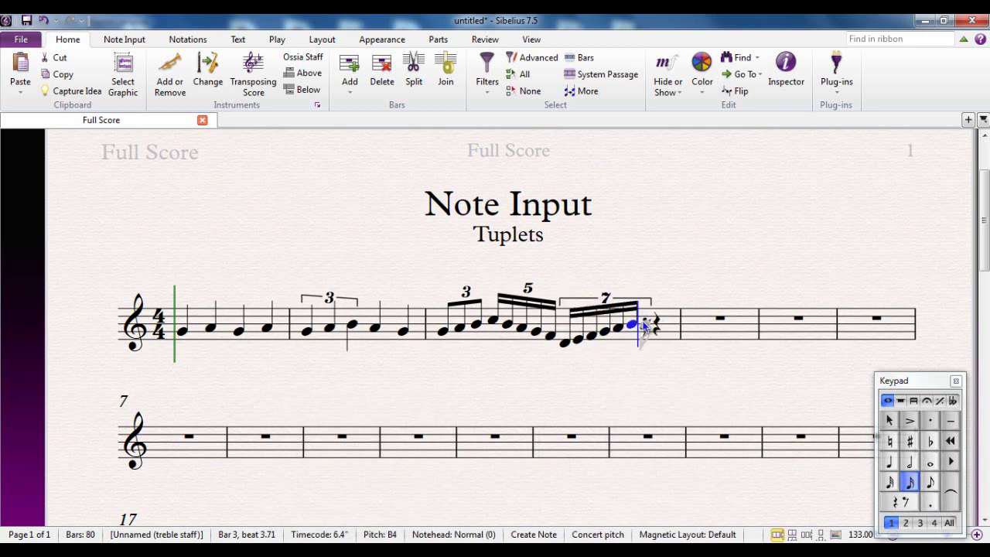
{"action": "key", "text": "c"}
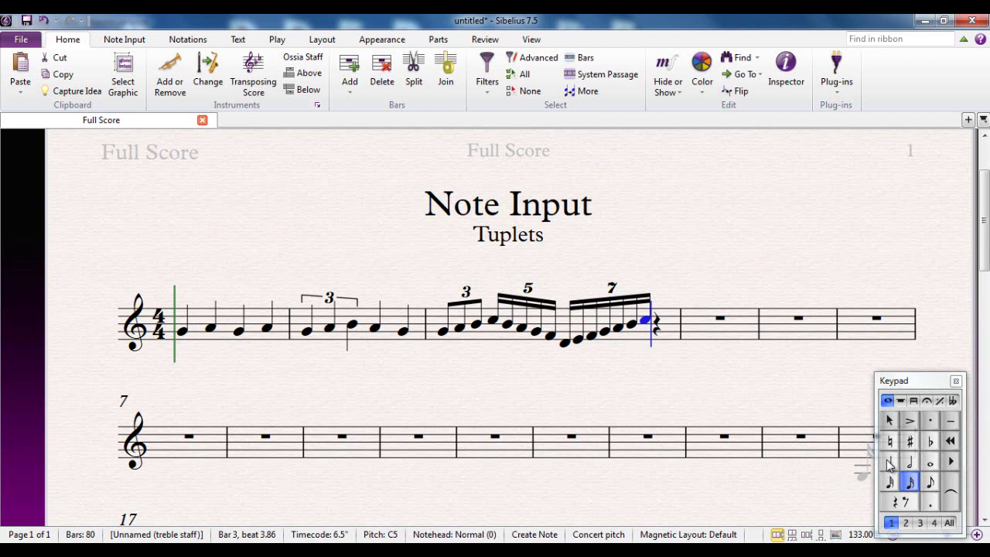
{"action": "key", "text": "d"}
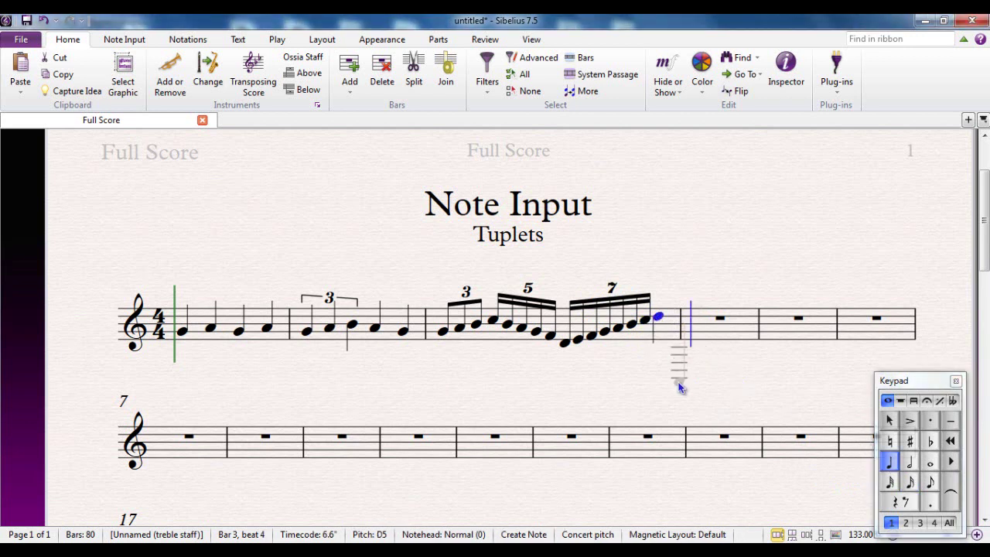
{"action": "key", "text": "Escape"}
{"action": "key", "text": "Escape"}
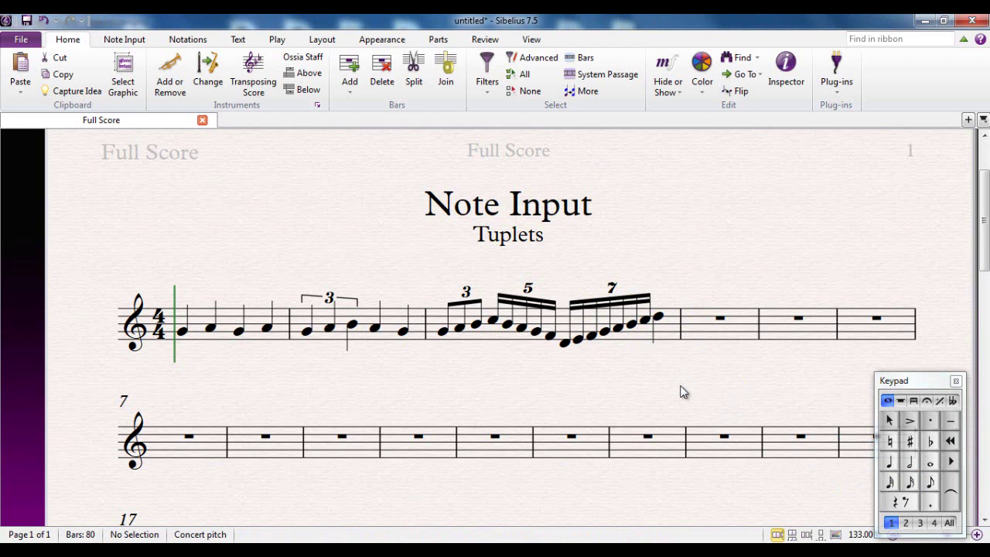
Zoom the score to 193% and centre the first three bars
{"action": "left_click_drag", "start_coordinate": [513, 389], "coordinate": [543, 338]}
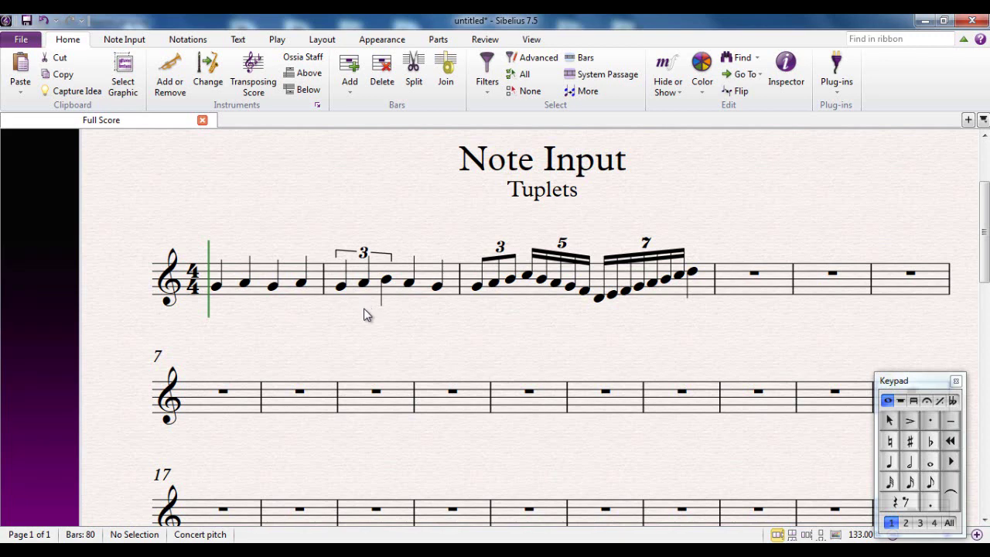
{"action": "key", "text": "ctrl+equal"}
{"action": "left_click_drag", "start_coordinate": [367, 341], "coordinate": [469, 336]}
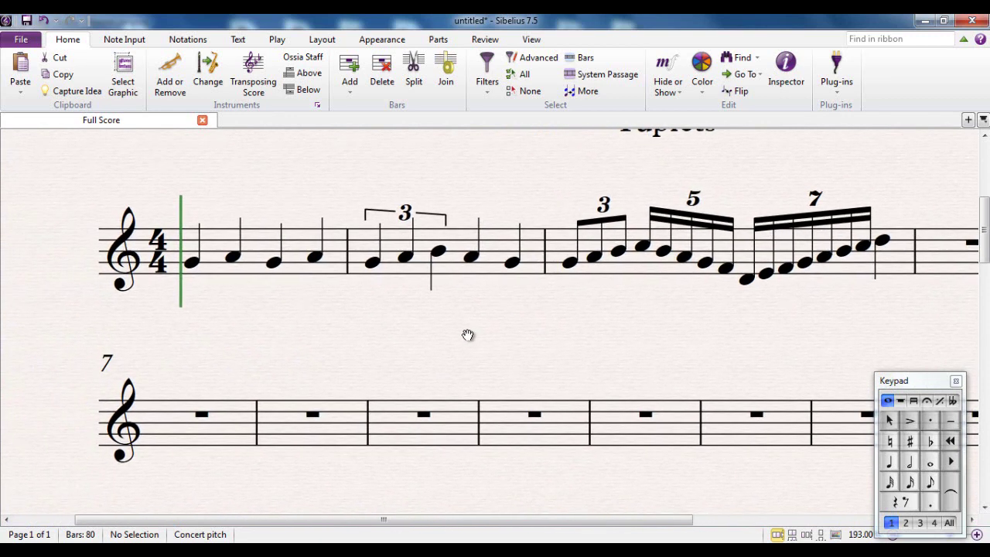
Replace bar 2's middle triplet note with a nested quaver triplet A4, B4, C5
{"action": "left_click", "coordinate": [405, 258]}
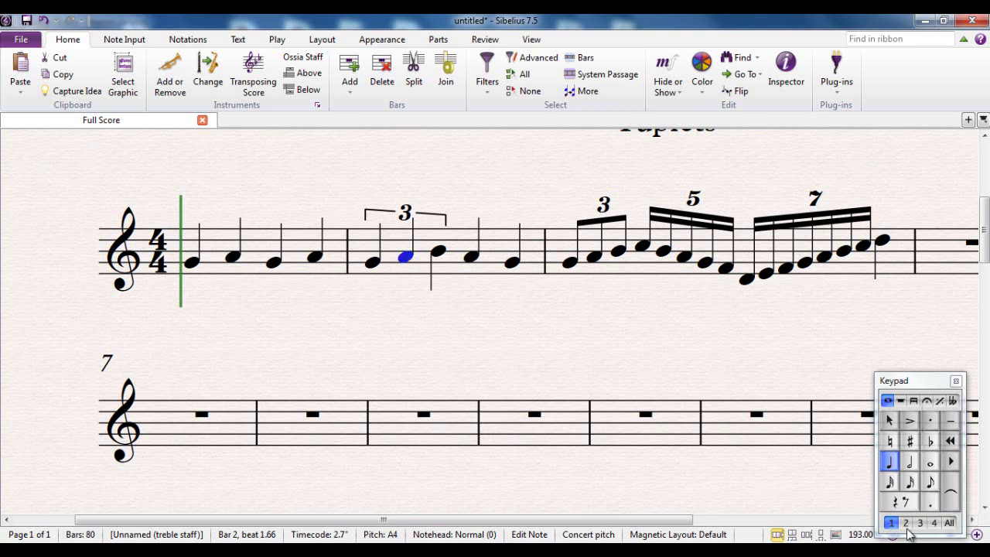
{"action": "left_click", "coordinate": [931, 484]}
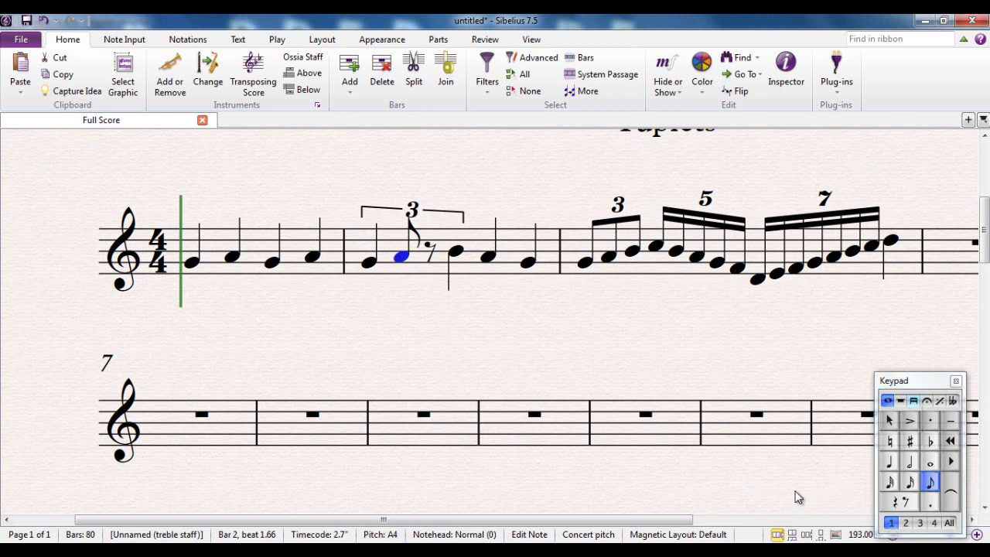
{"action": "key", "text": "ctrl+3"}
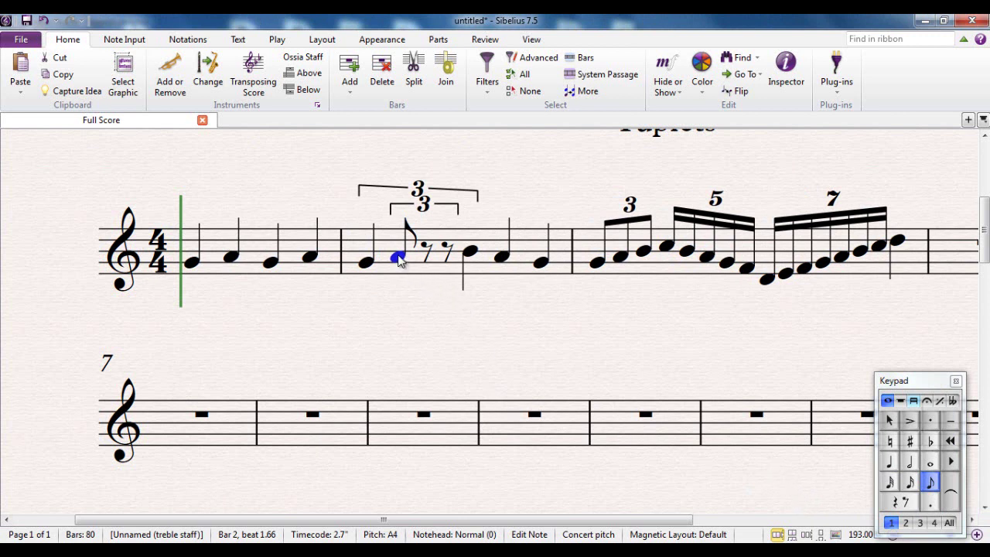
{"action": "key", "text": "n"}
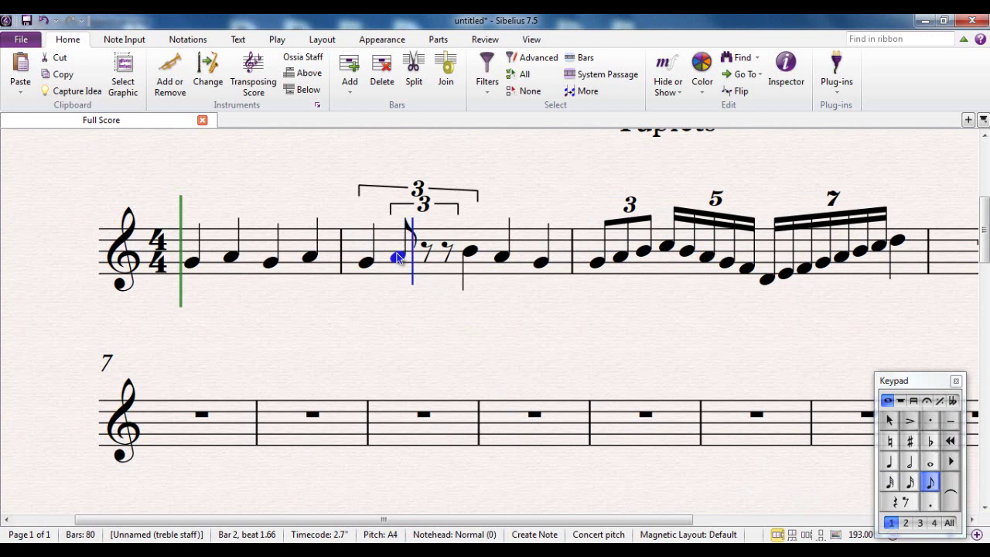
{"action": "key", "text": "b"}
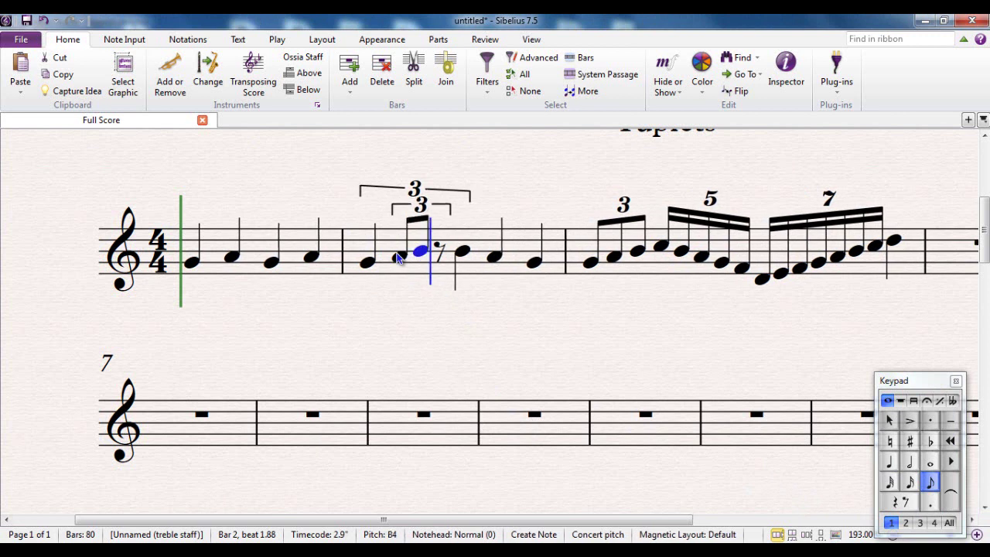
{"action": "key", "text": "c"}
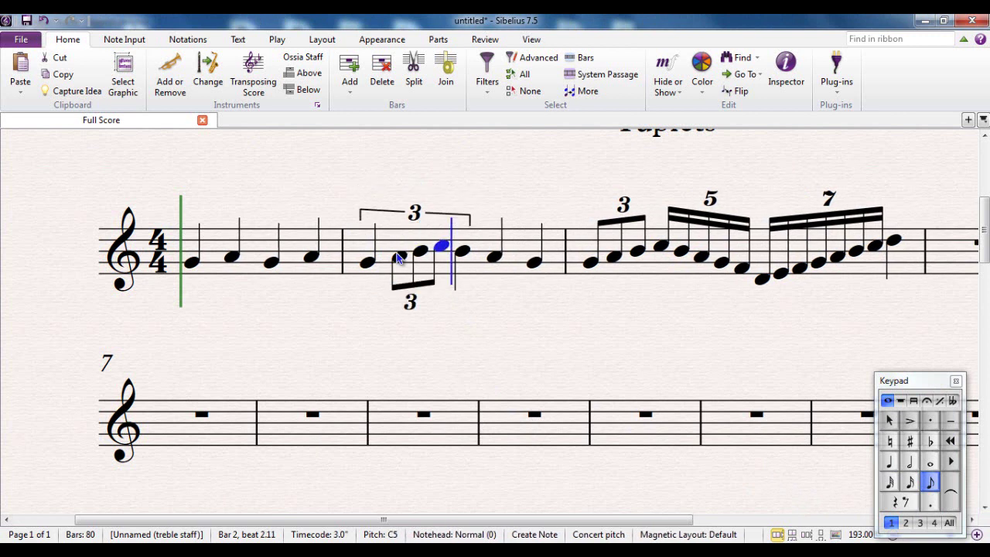
Play the score back from bar 1's first note, then bring empty bar 7 into view
{"action": "key", "text": "Escape"}
{"action": "key", "text": "Escape"}
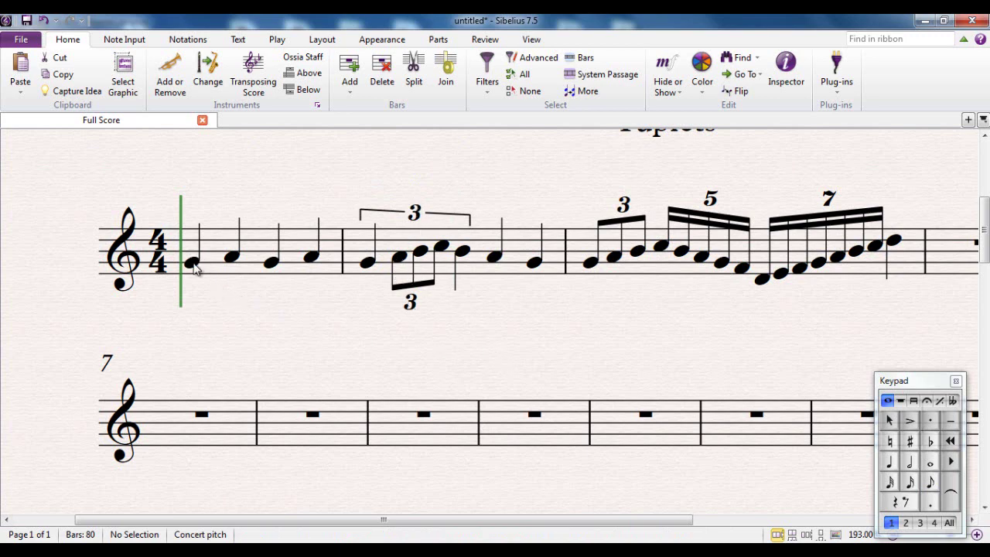
{"action": "scroll", "coordinate": [209, 309], "scroll_direction": "right", "scroll_amount": 1}
{"action": "left_click", "coordinate": [147, 266]}
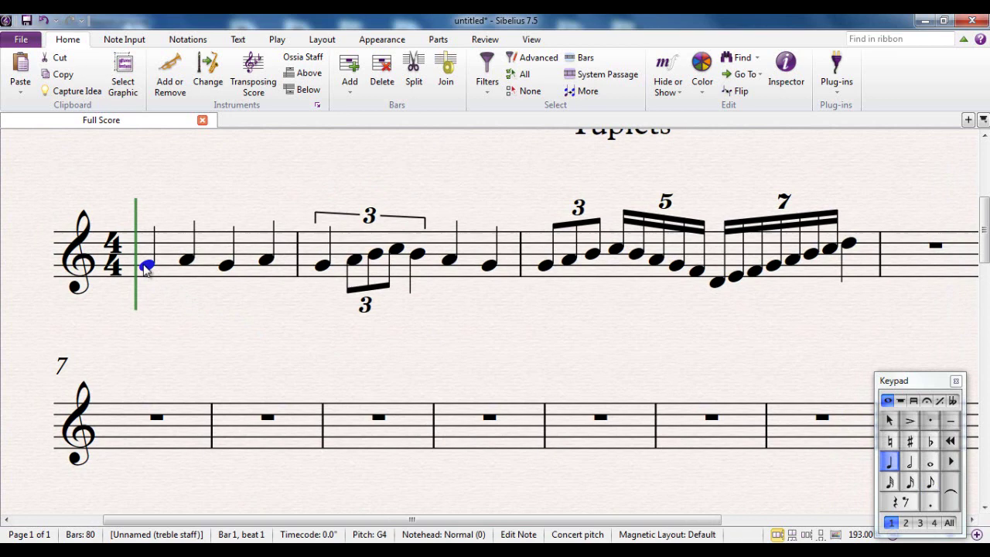
{"action": "scroll", "coordinate": [147, 266], "scroll_direction": "down", "scroll_amount": 3}
{"action": "key", "text": "space"}
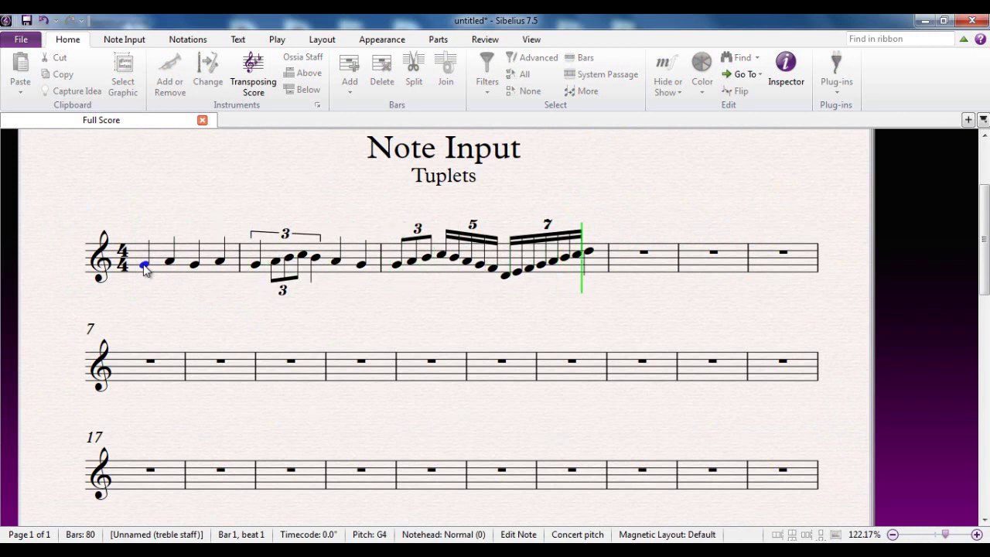
{"action": "key", "text": "space"}
{"action": "scroll", "coordinate": [145, 269], "scroll_direction": "up", "scroll_amount": 3}
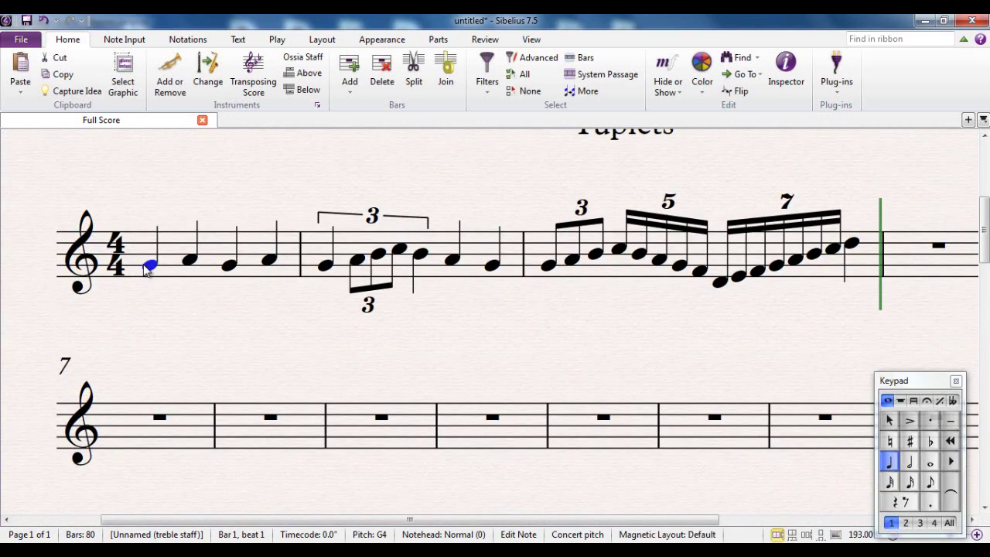
{"action": "left_click_drag", "start_coordinate": [219, 343], "coordinate": [175, 348]}
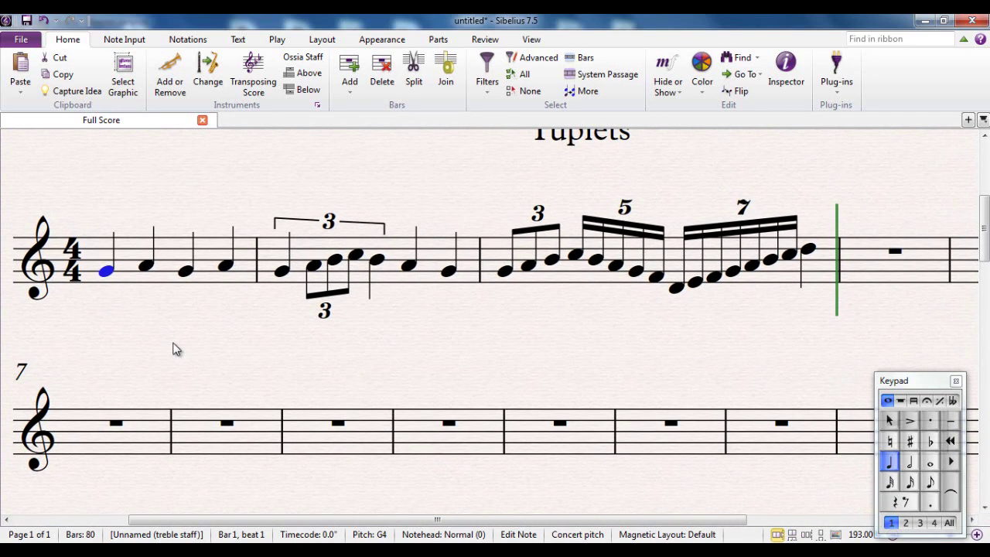
{"action": "key", "text": "Escape"}
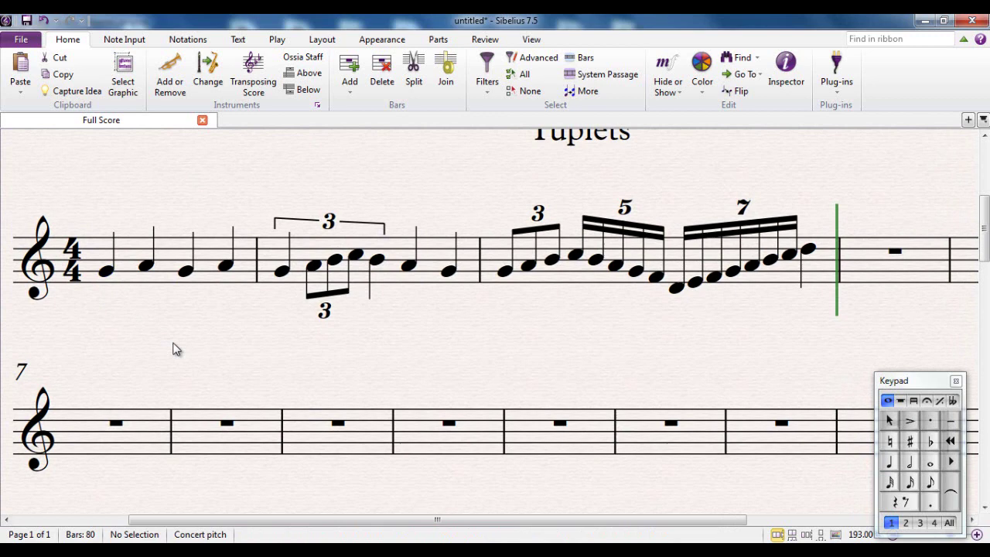
{"action": "left_click_drag", "start_coordinate": [175, 349], "coordinate": [238, 288]}
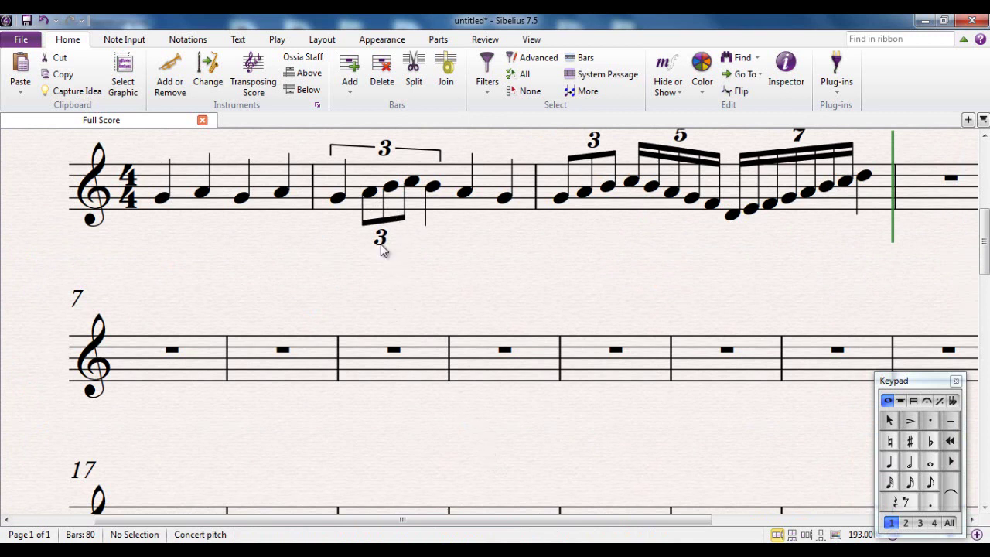
Start bar 7 with a quaver triplet of C5, B4, C5
{"action": "left_click", "coordinate": [930, 481]}
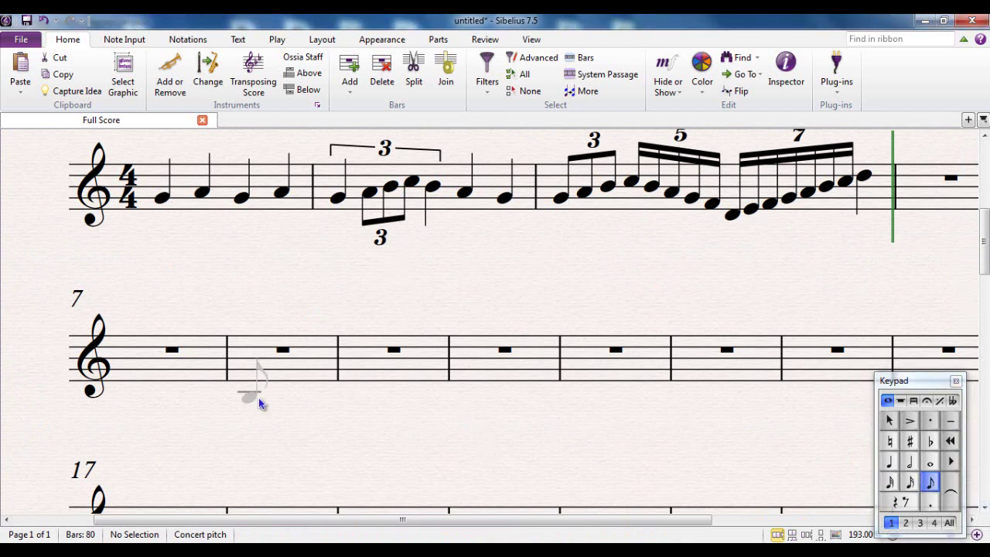
{"action": "left_click", "coordinate": [127, 350]}
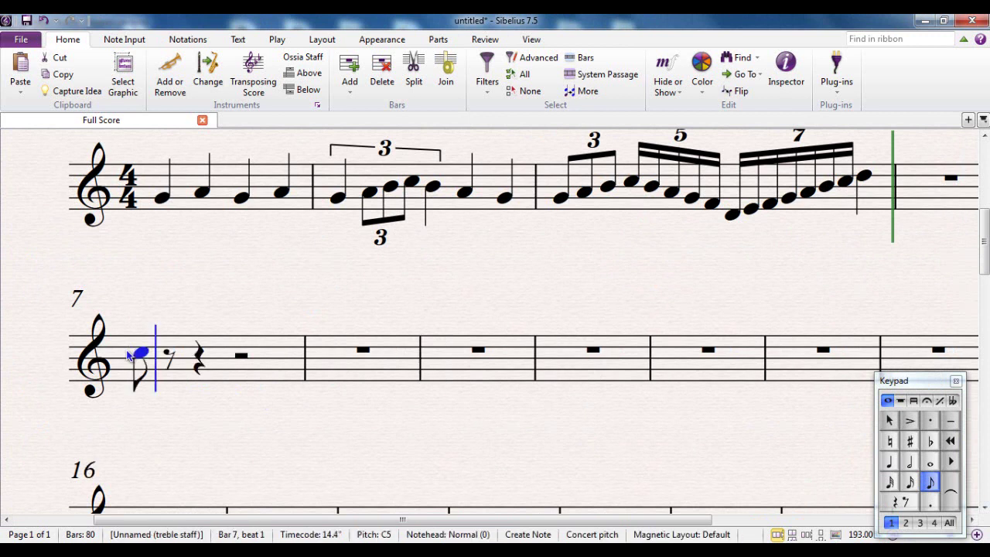
{"action": "key", "text": "ctrl+3"}
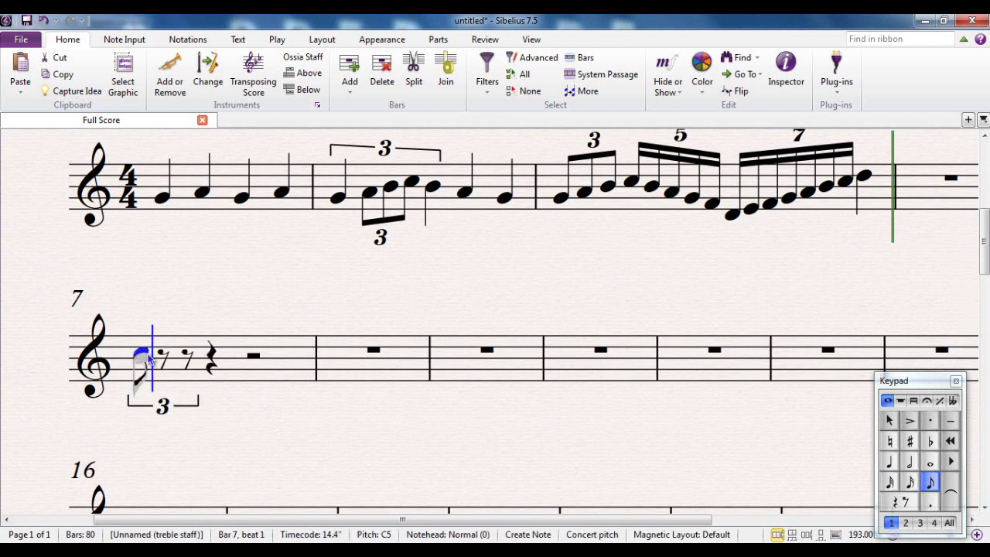
{"action": "key", "text": "b"}
{"action": "key", "text": "c"}
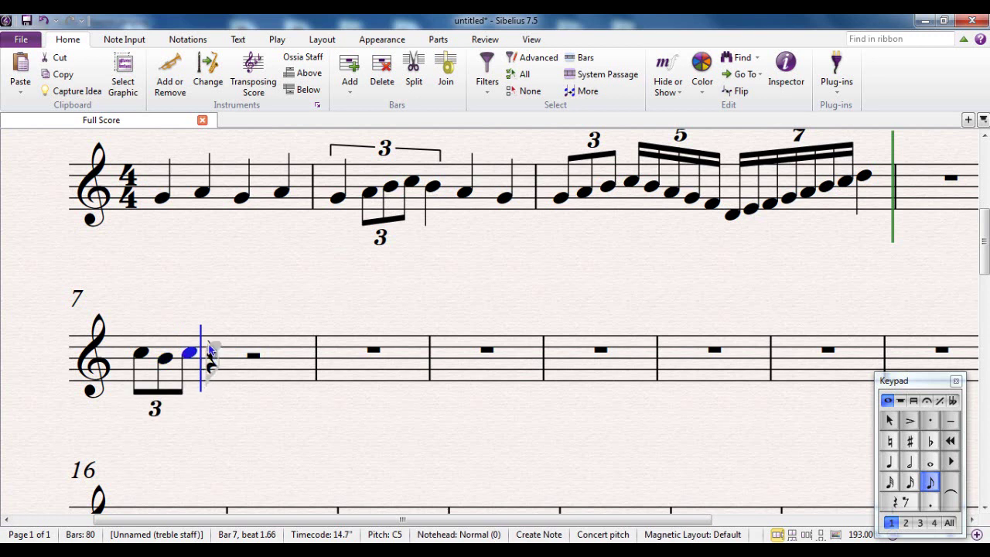
Add quaver triplets D5-C5-D5 and E5-D5-E5 on beats 2 and 3 of bar 7
{"action": "left_click", "coordinate": [210, 349]}
{"action": "key", "text": "ctrl+3"}
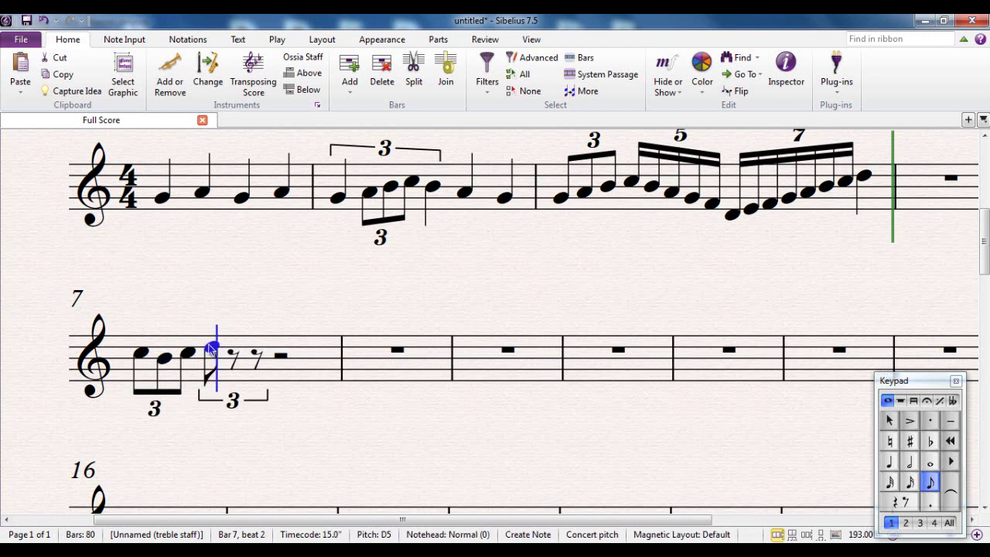
{"action": "left_click", "coordinate": [234, 352]}
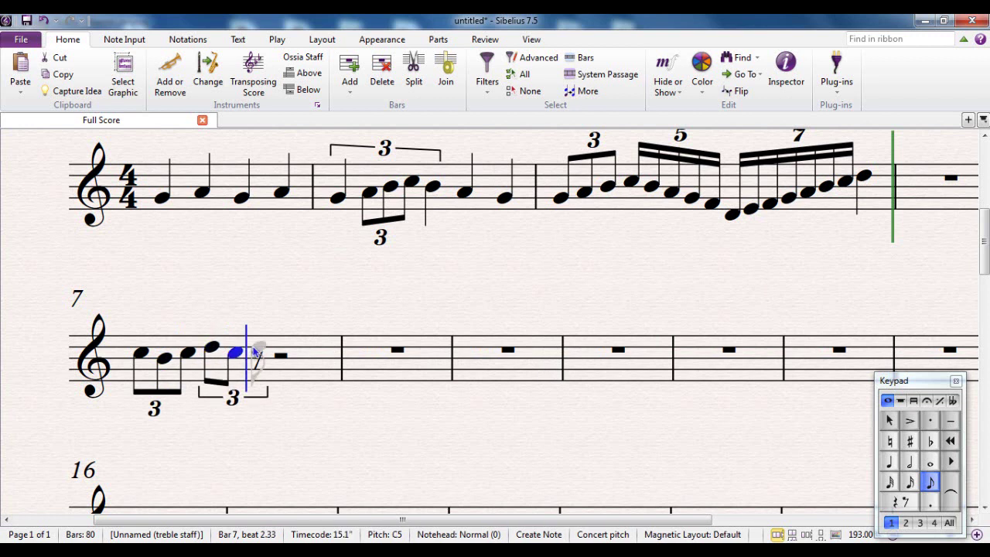
{"action": "left_click", "coordinate": [280, 345]}
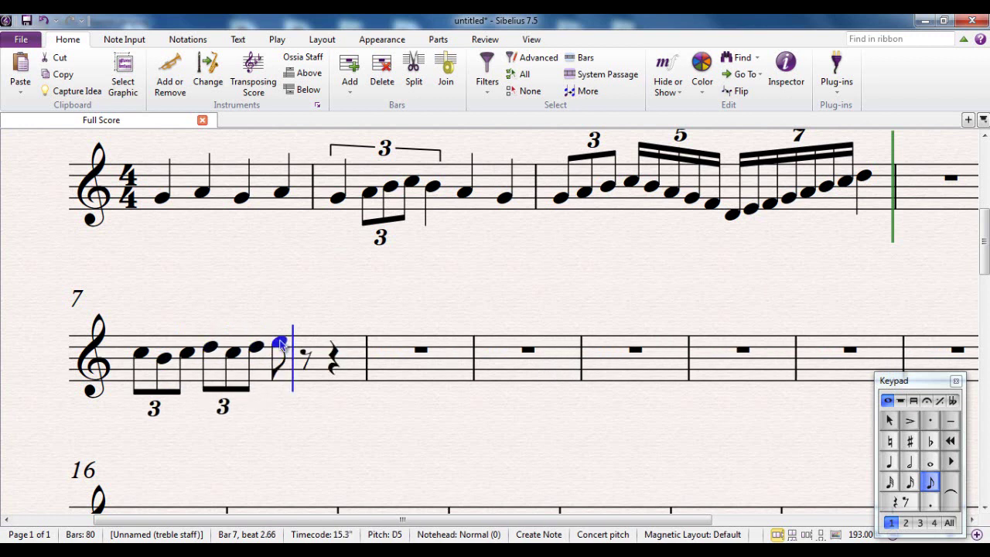
{"action": "left_click", "coordinate": [280, 342]}
{"action": "key", "text": "ctrl+3"}
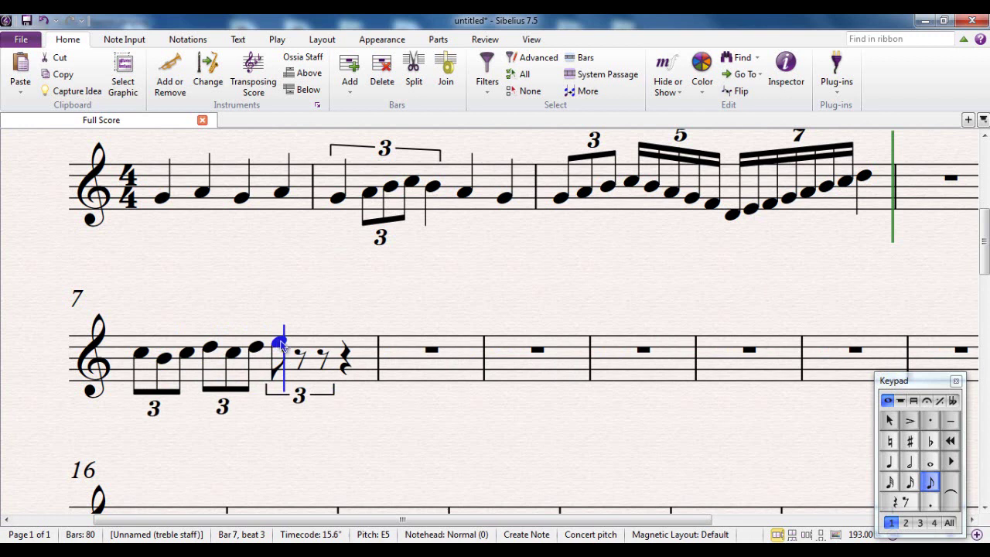
{"action": "left_click", "coordinate": [301, 347]}
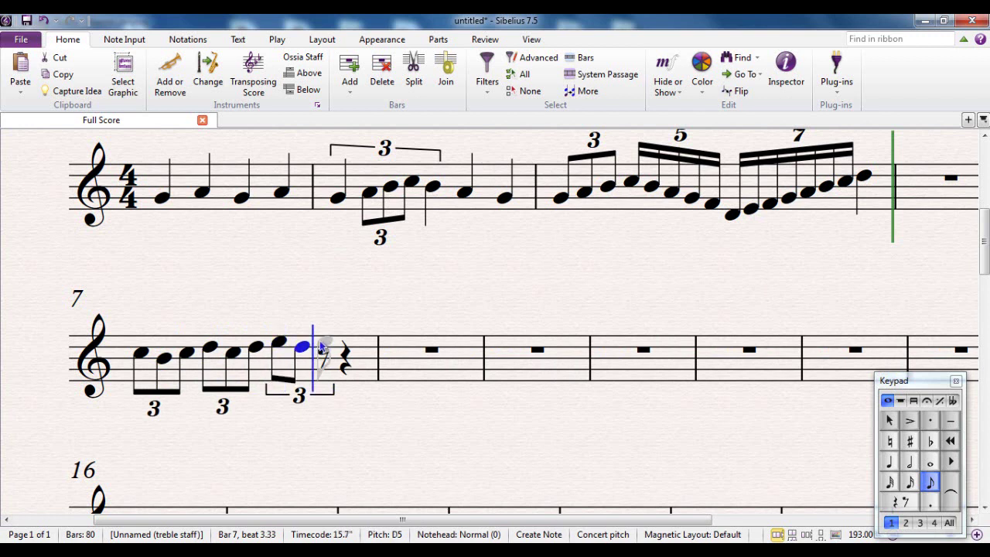
{"action": "left_click", "coordinate": [319, 340]}
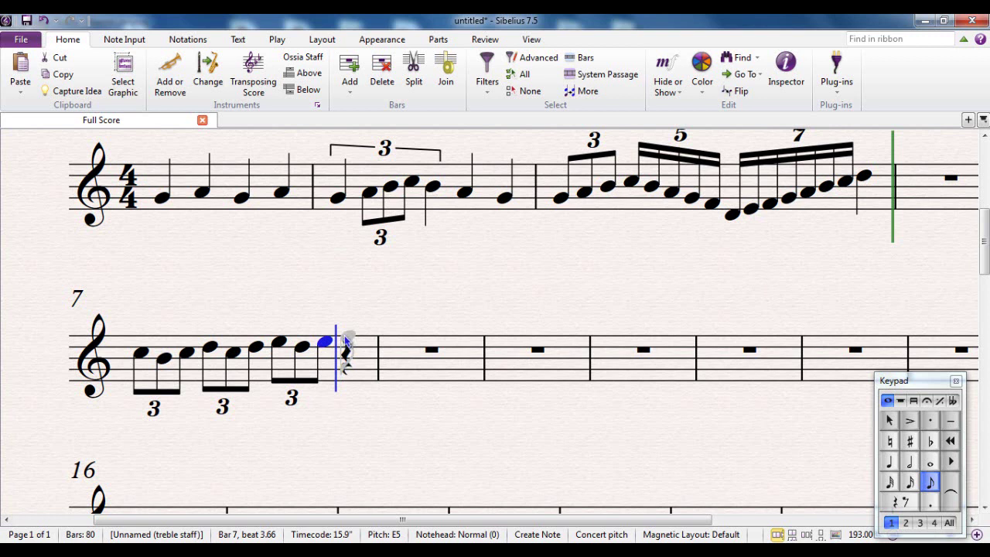
Start an F5 quaver triplet on beat 4 of bar 7 and make triplet entry sticky
{"action": "left_click", "coordinate": [345, 335]}
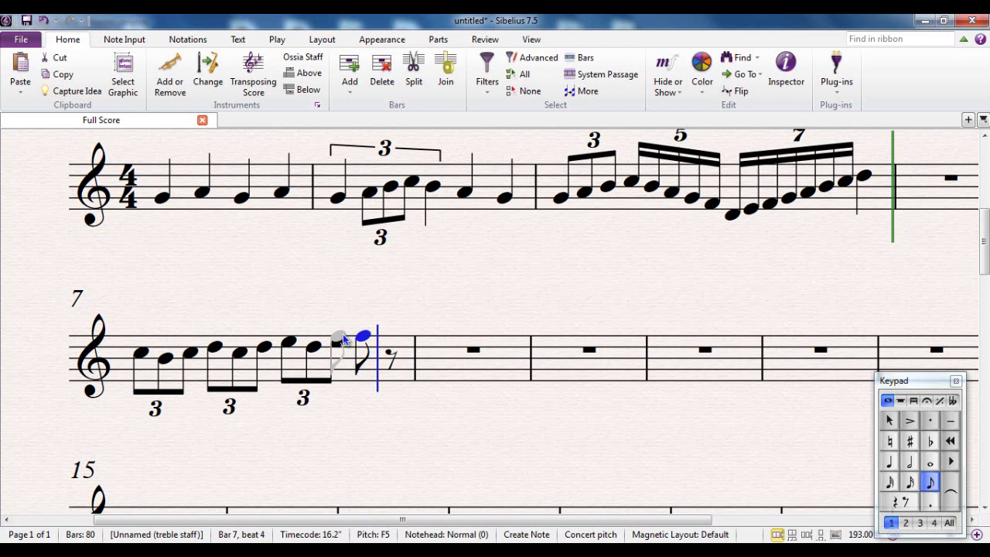
{"action": "key", "text": "ctrl+3"}
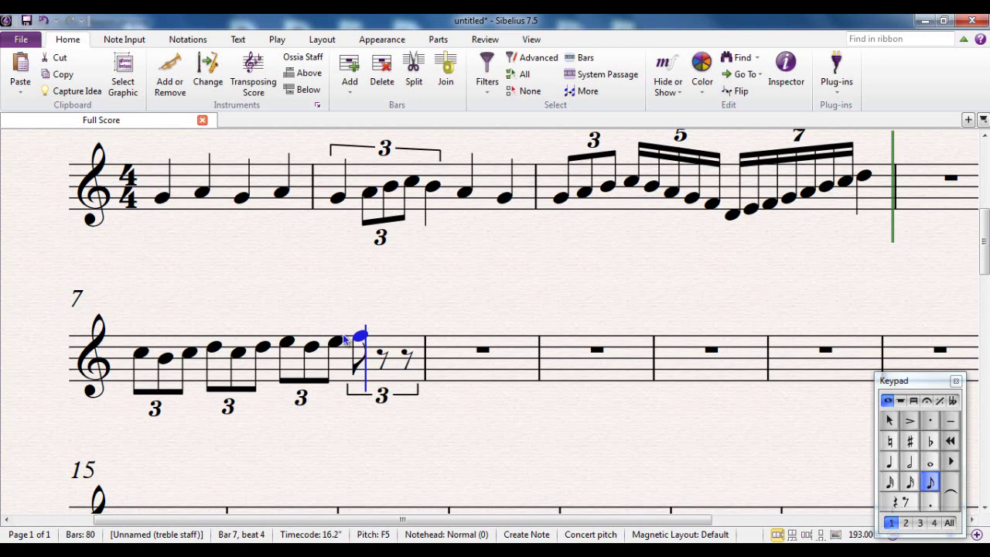
{"action": "key", "text": "shift+alt+k"}
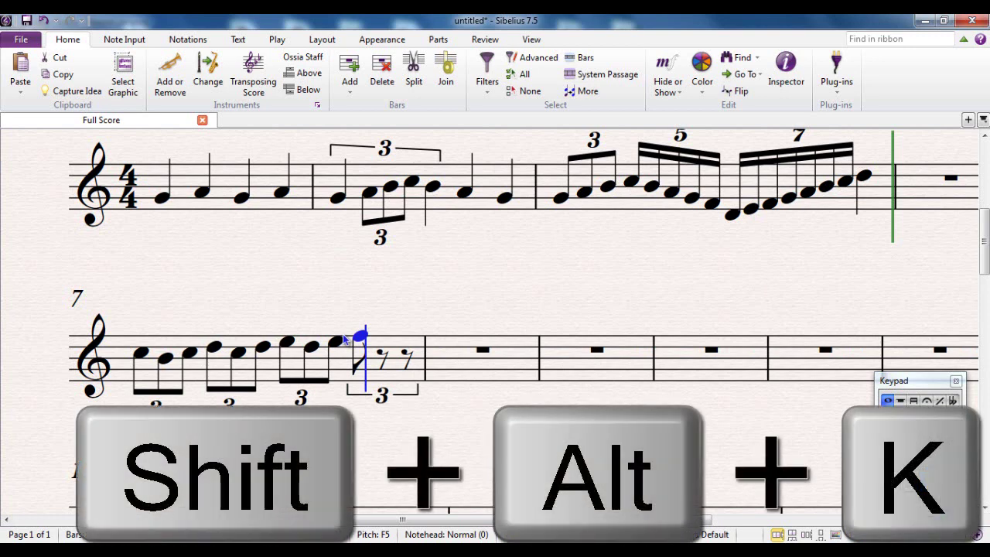
{"action": "type", "text": "3"}
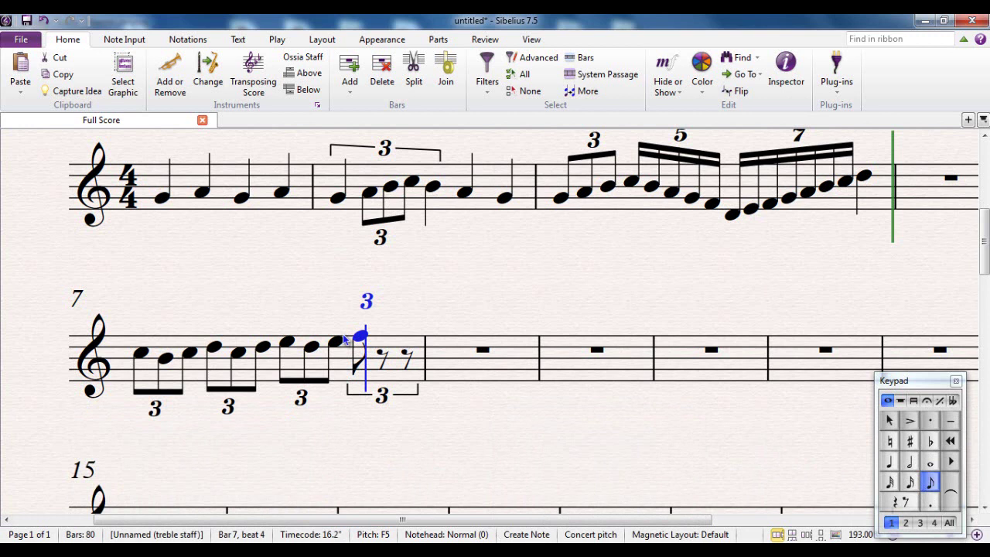
Finish bar 7's triplet with E5, F5, then enter bar 8's triplets G-F-E and D-C-B
{"action": "key", "text": "e"}
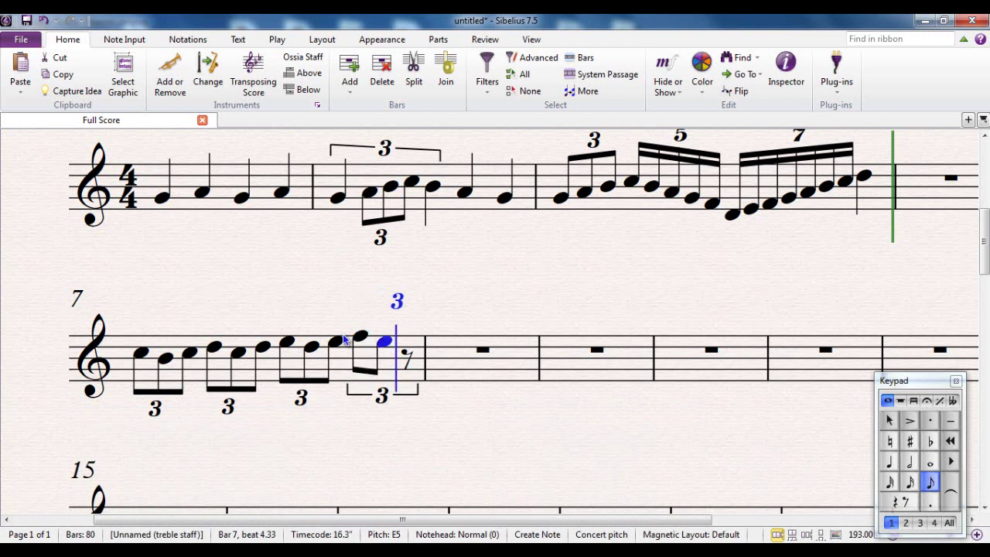
{"action": "key", "text": "f"}
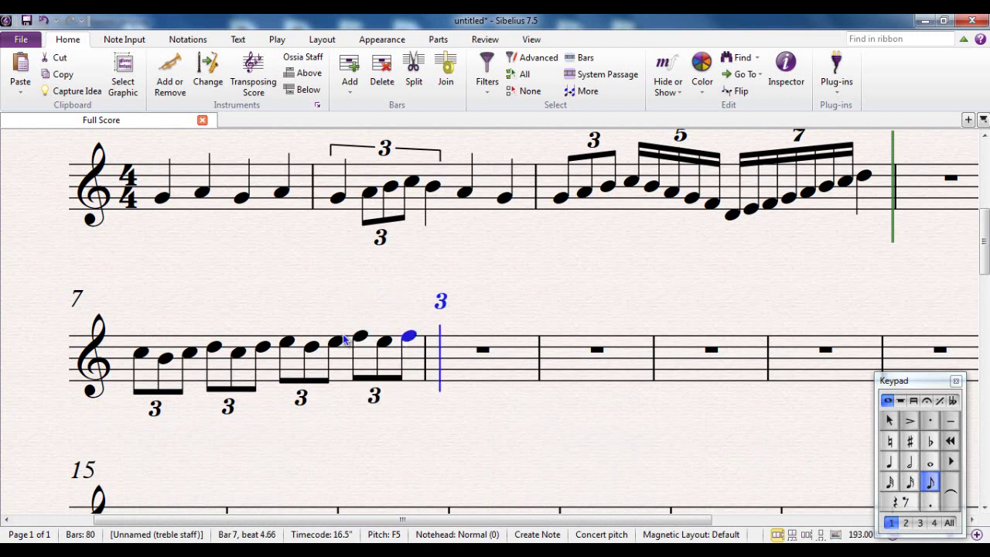
{"action": "key", "text": "g"}
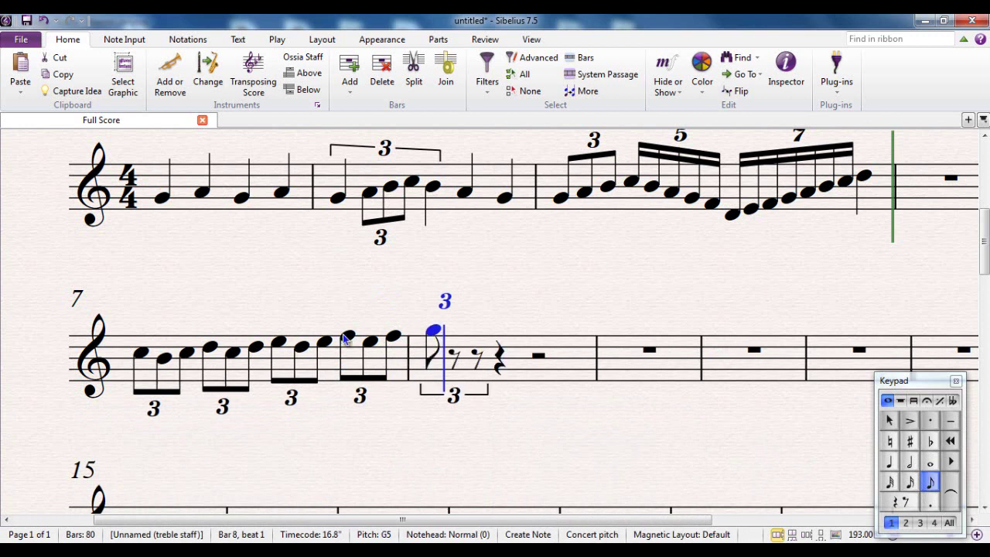
{"action": "key", "text": "f"}
{"action": "key", "text": "e"}
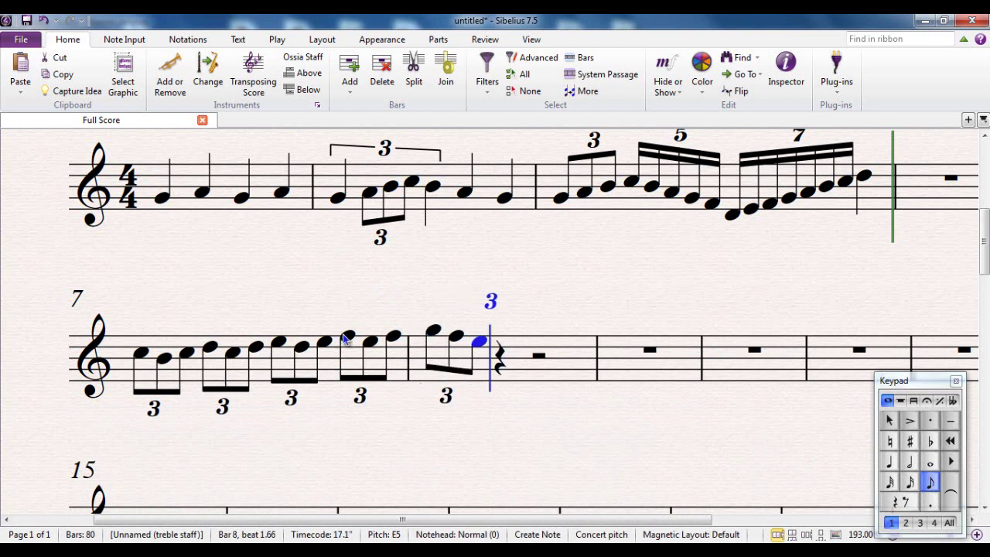
{"action": "key", "text": "d"}
{"action": "key", "text": "c"}
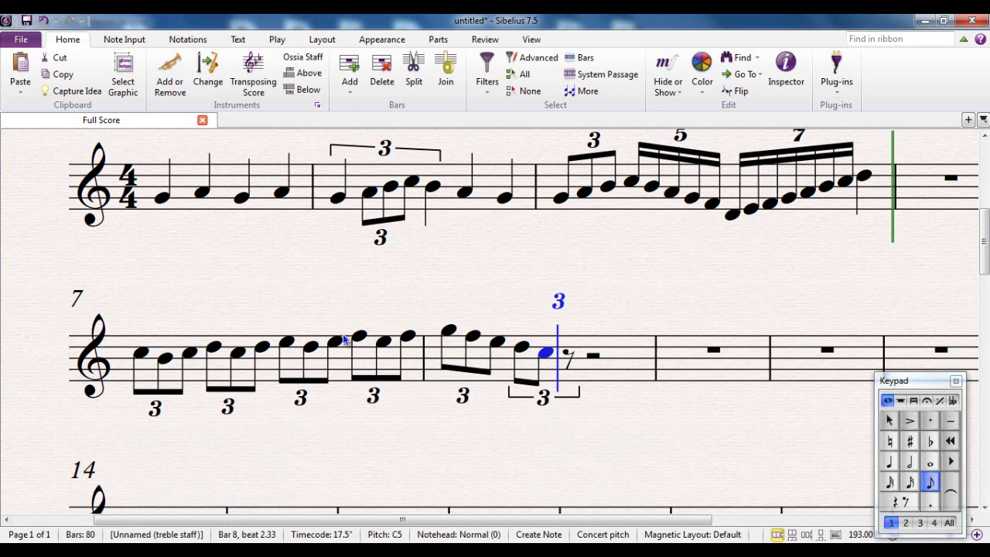
{"action": "key", "text": "b"}
Complete bar 8 with triplets C5-B4-C5 and D5-C5-D5
{"action": "key", "text": "c"}
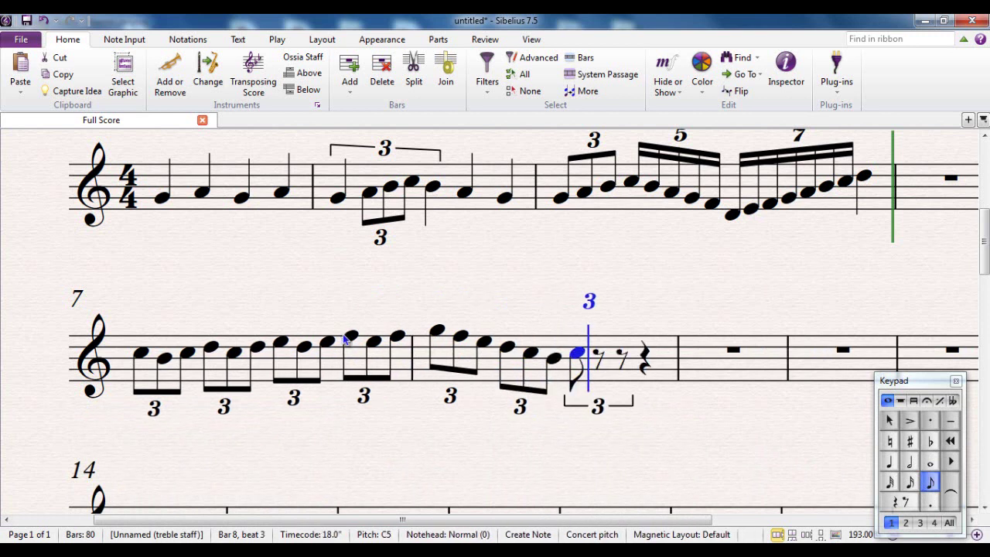
{"action": "key", "text": "b"}
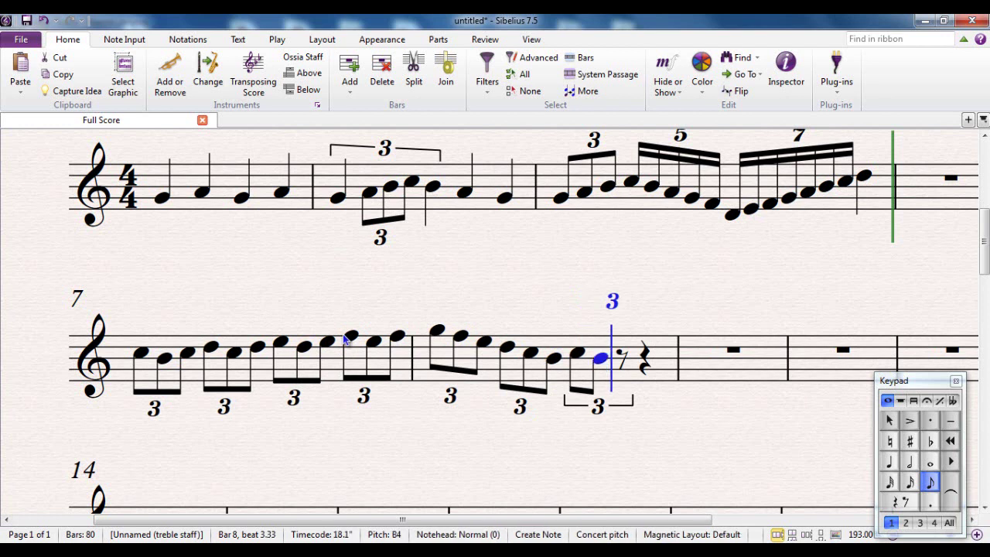
{"action": "key", "text": "c"}
{"action": "key", "text": "d"}
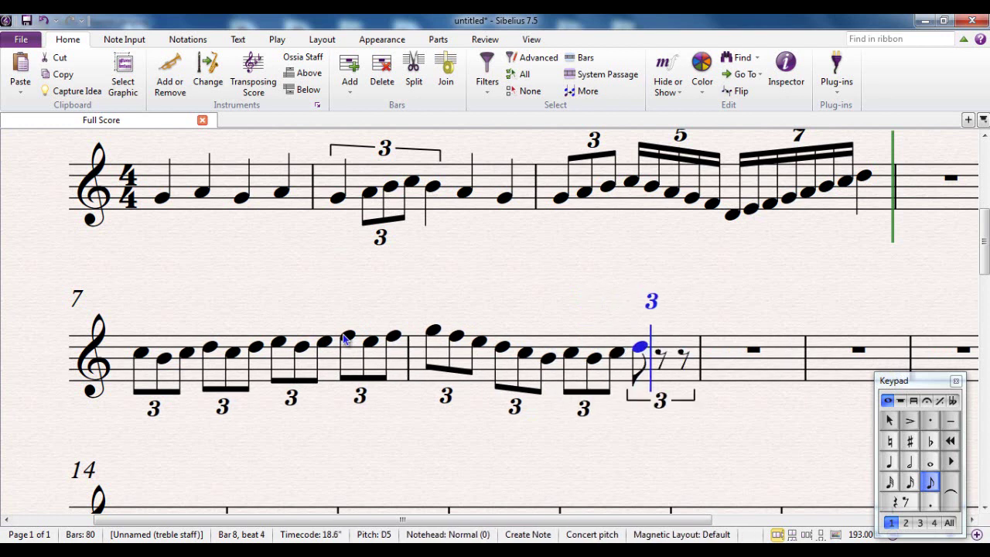
{"action": "key", "text": "c"}
{"action": "key", "text": "d"}
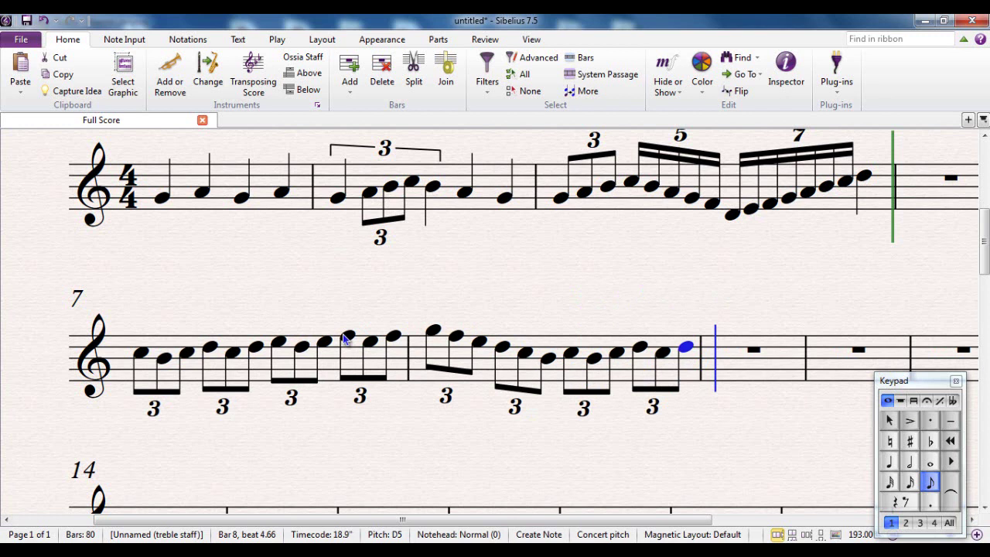
Open bar 9 with E5 and D5 quavers and a C5 crotchet, then exit note entry
{"action": "key", "text": "e"}
{"action": "key", "text": "d"}
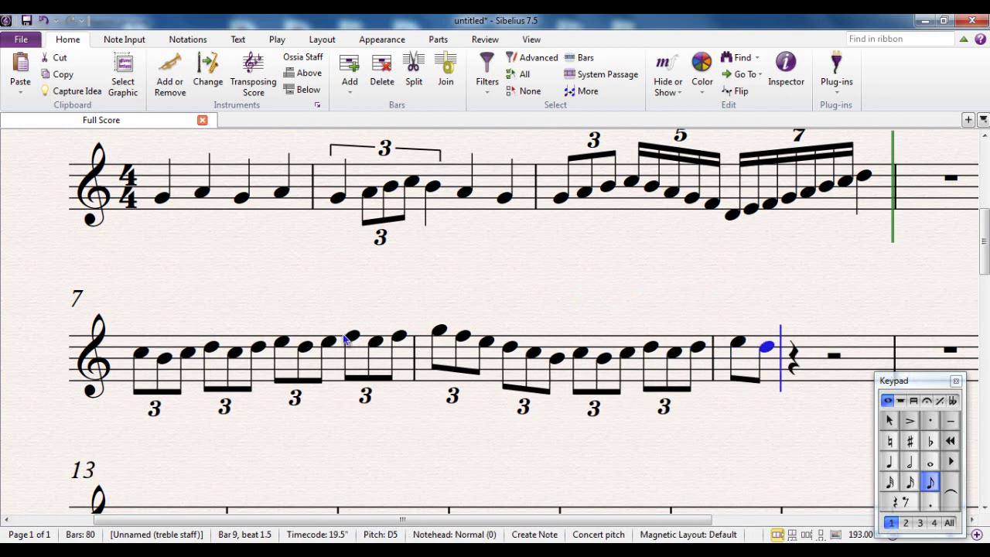
{"action": "key", "text": "5"}
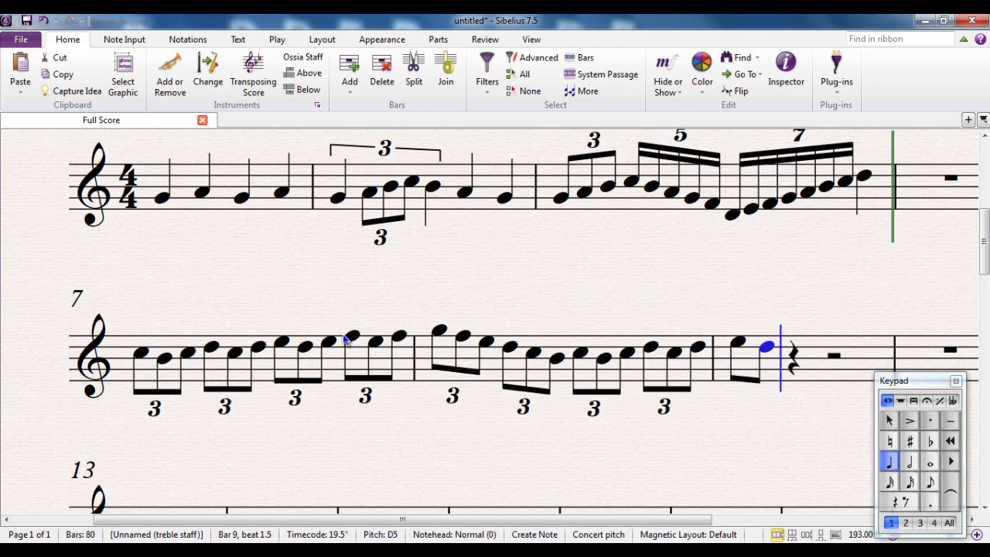
{"action": "key", "text": "c"}
{"action": "key", "text": "Escape"}
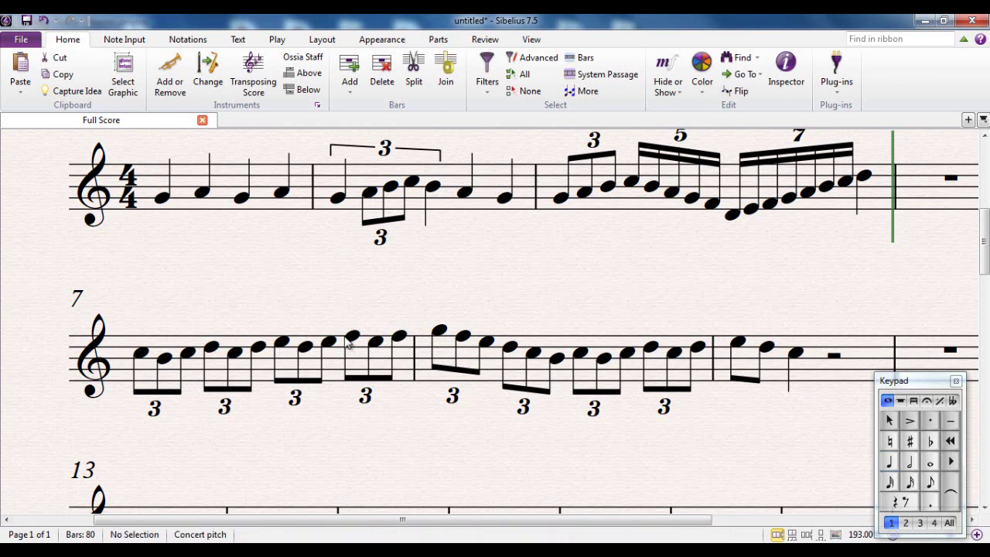